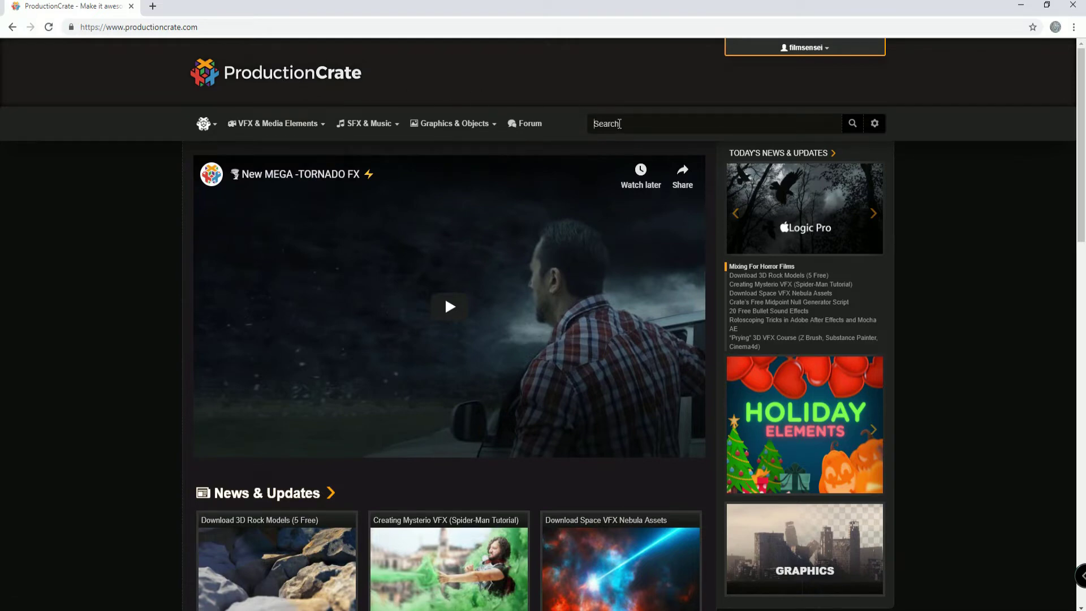
Search the ProductionCrate site for 'lower third' to bring up suggested matches.
left_click(619, 124)
type("lower thirds")
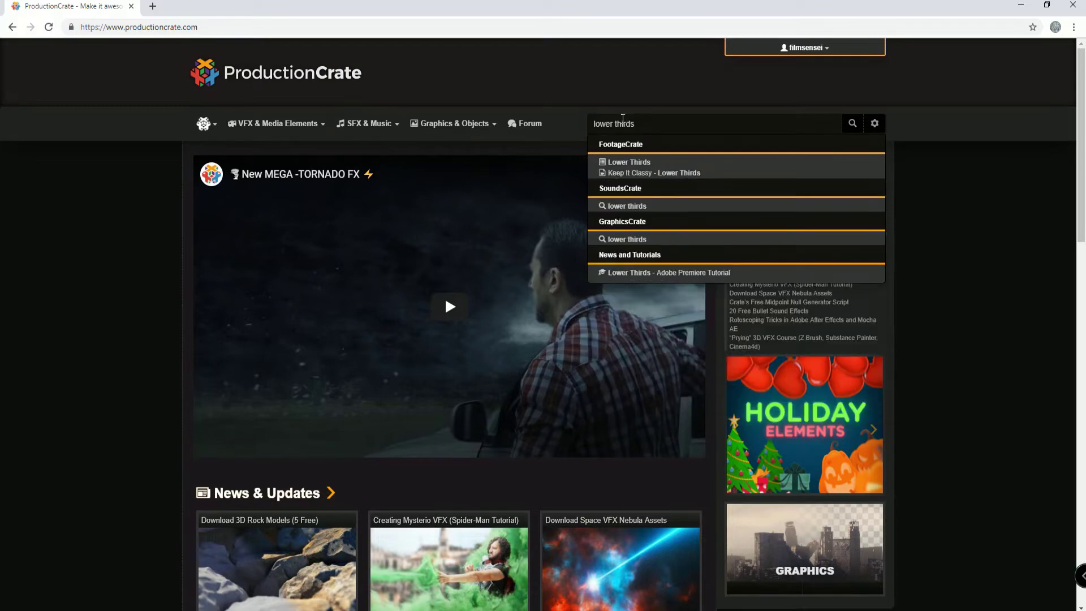
Open the FootageCrate Lower Thirds results and scroll down through the lower third template grid.
left_click(628, 168)
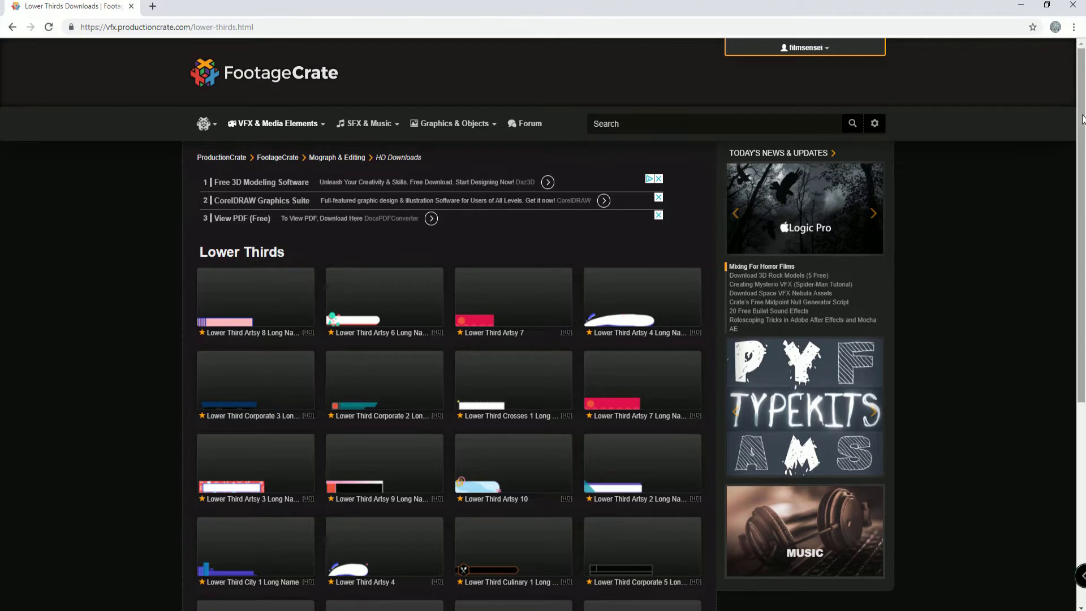
left_click_drag(1081, 119, 1081, 199)
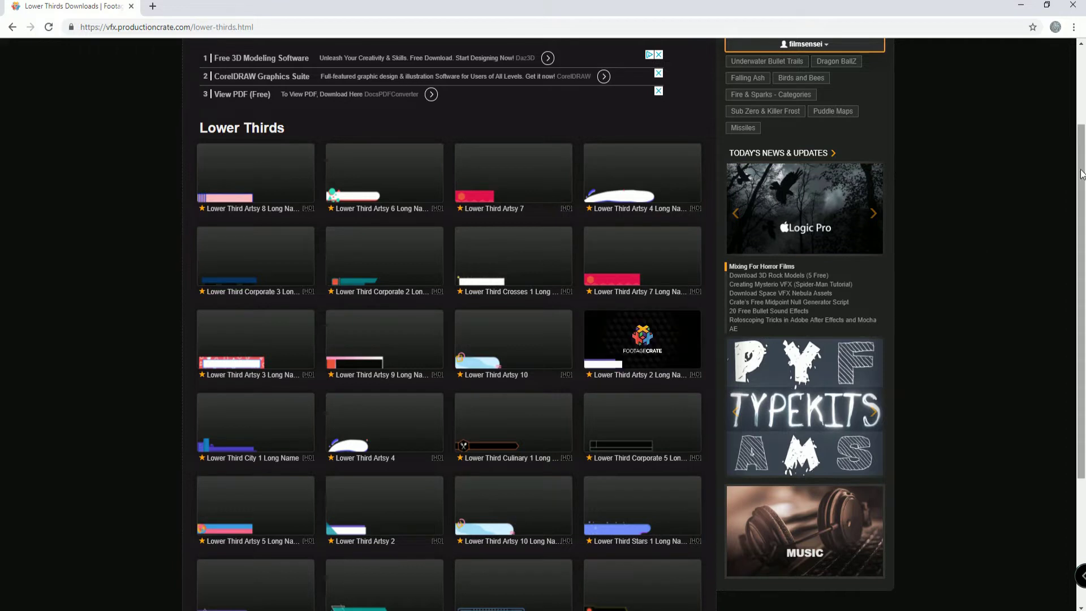
left_click_drag(1082, 178, 1083, 441)
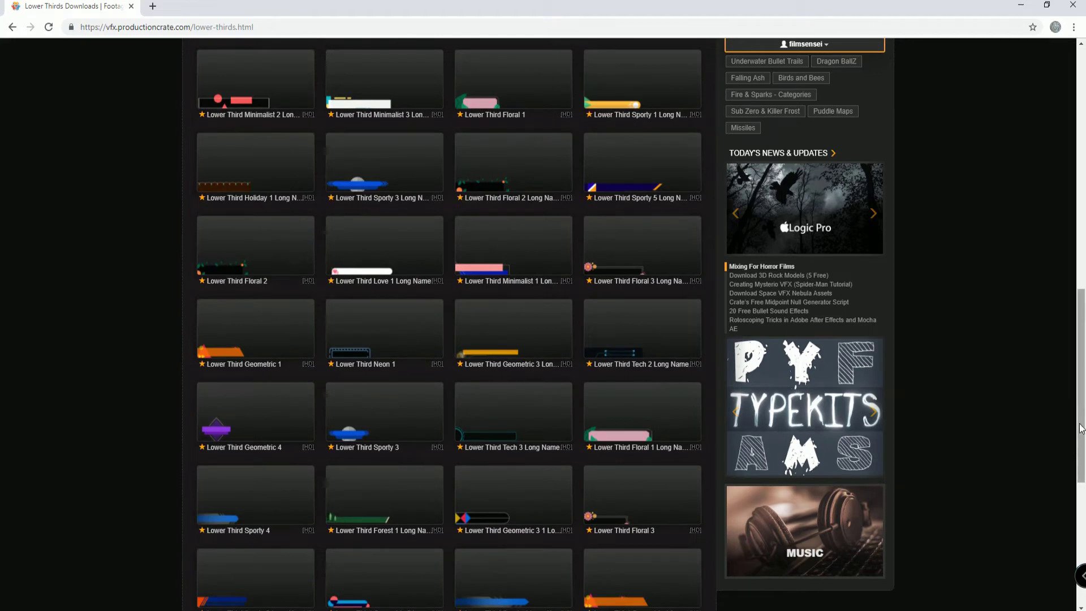
scroll(1075, 549, "down", 6)
scroll(1076, 549, "down", 1)
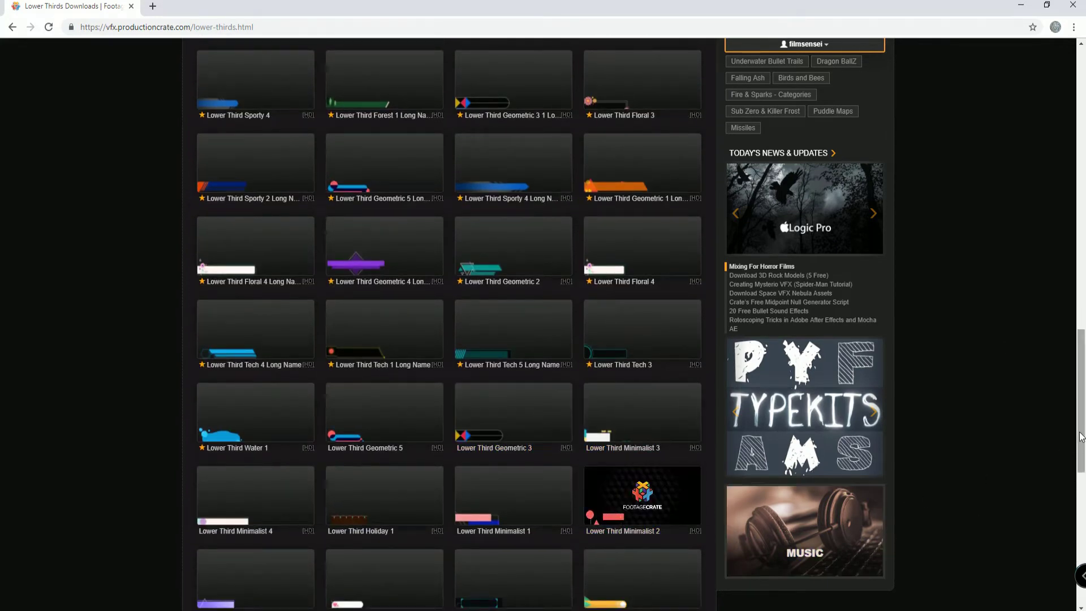
scroll(1075, 520, "down", 7)
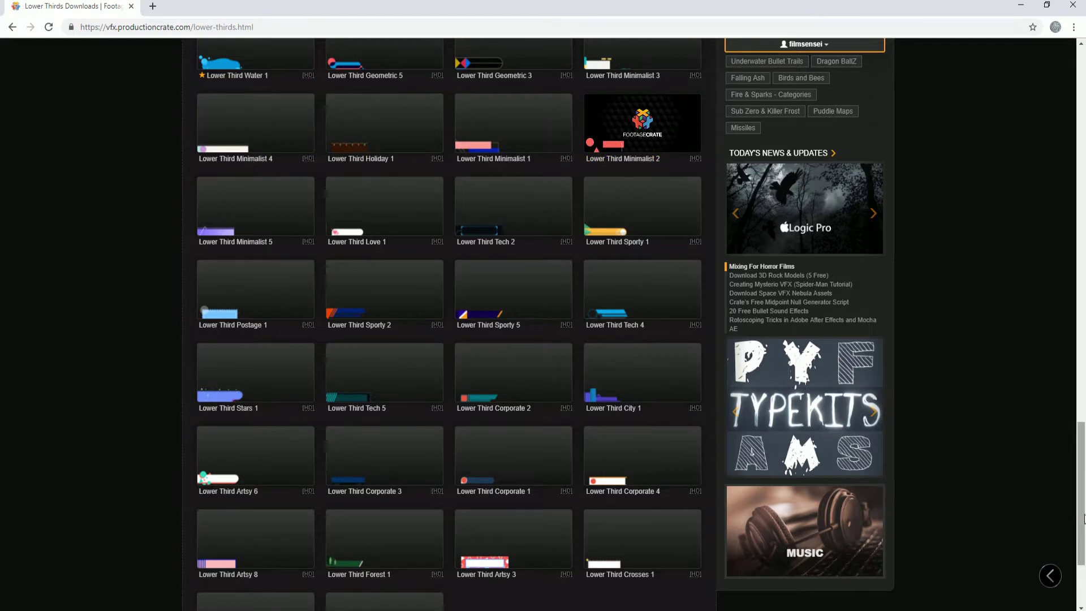
scroll(1082, 519, "down", 3)
scroll(1047, 383, "down", 15)
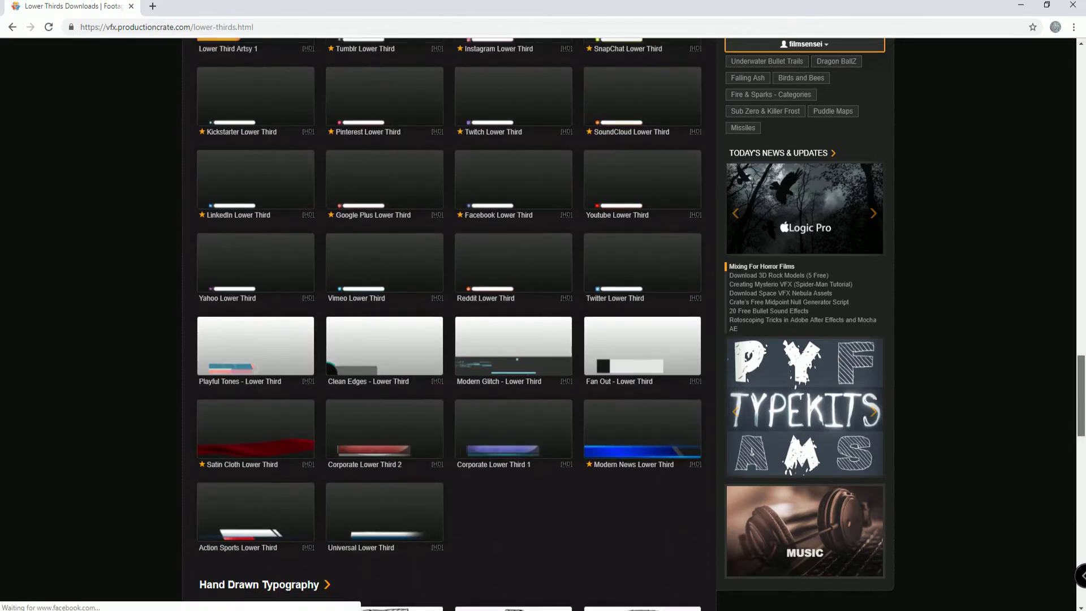
scroll(526, 344, "up", 2)
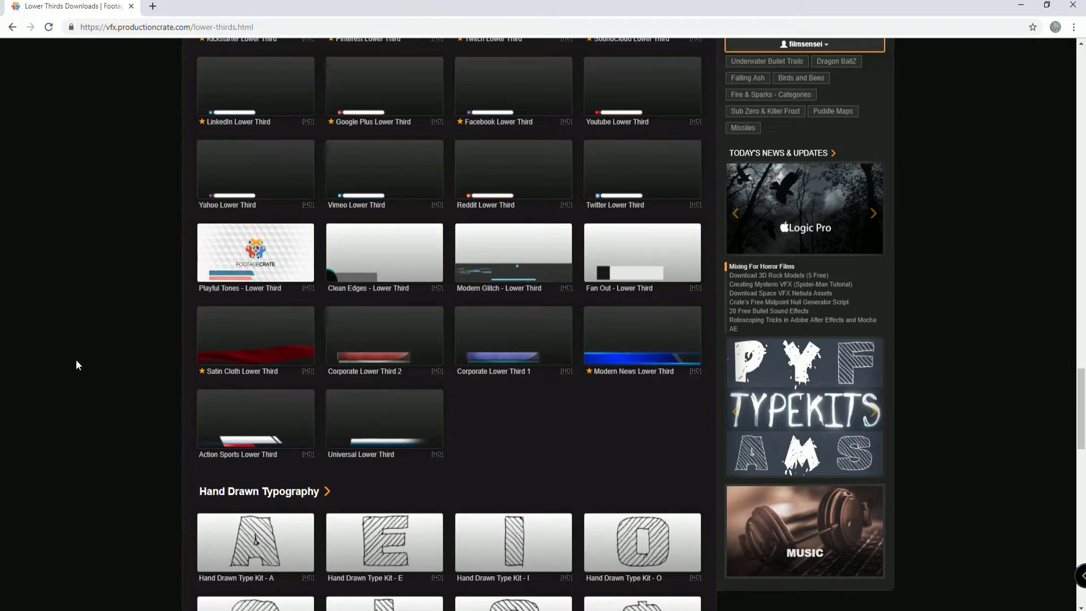
mouse_move(267, 464)
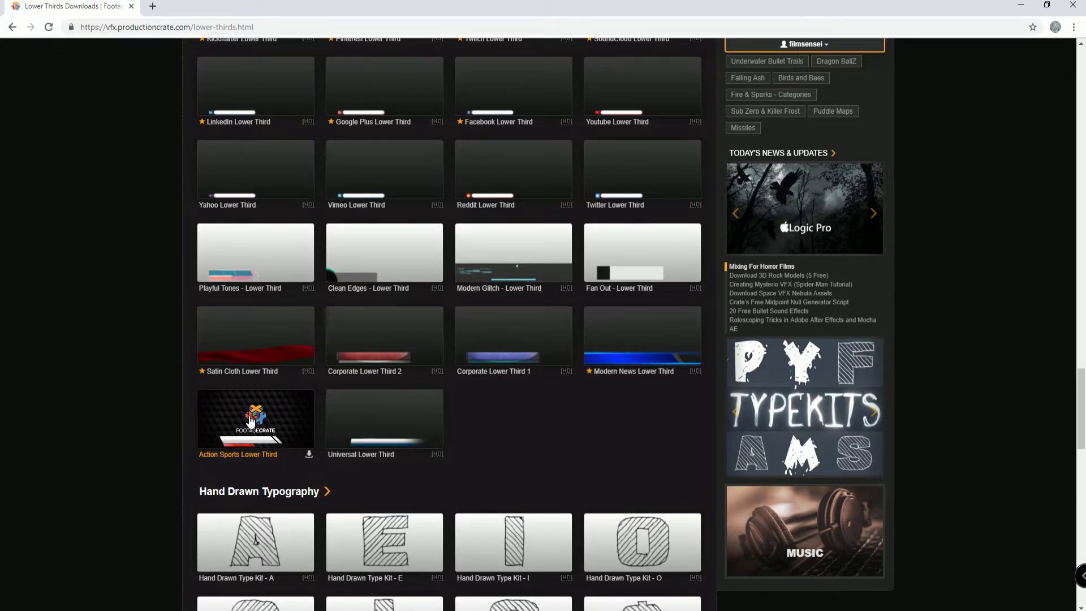
mouse_move(369, 421)
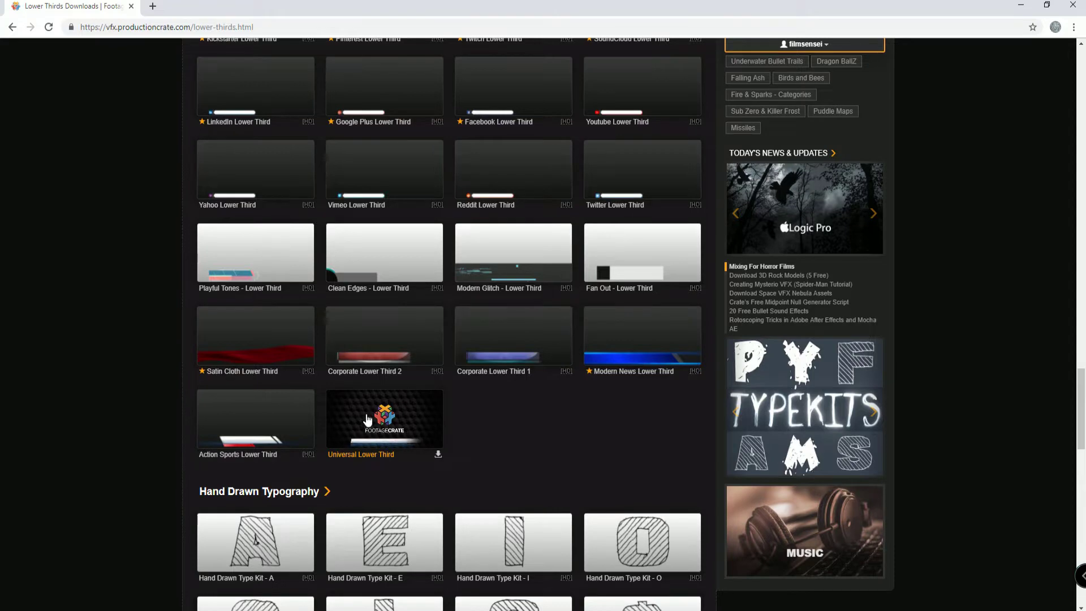
mouse_move(480, 331)
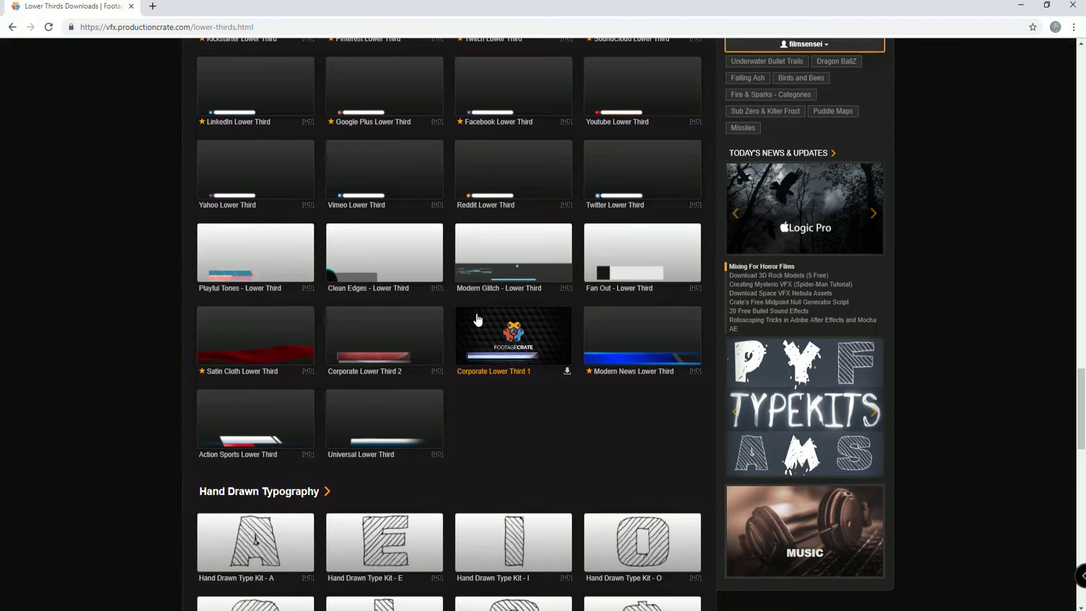
mouse_move(243, 436)
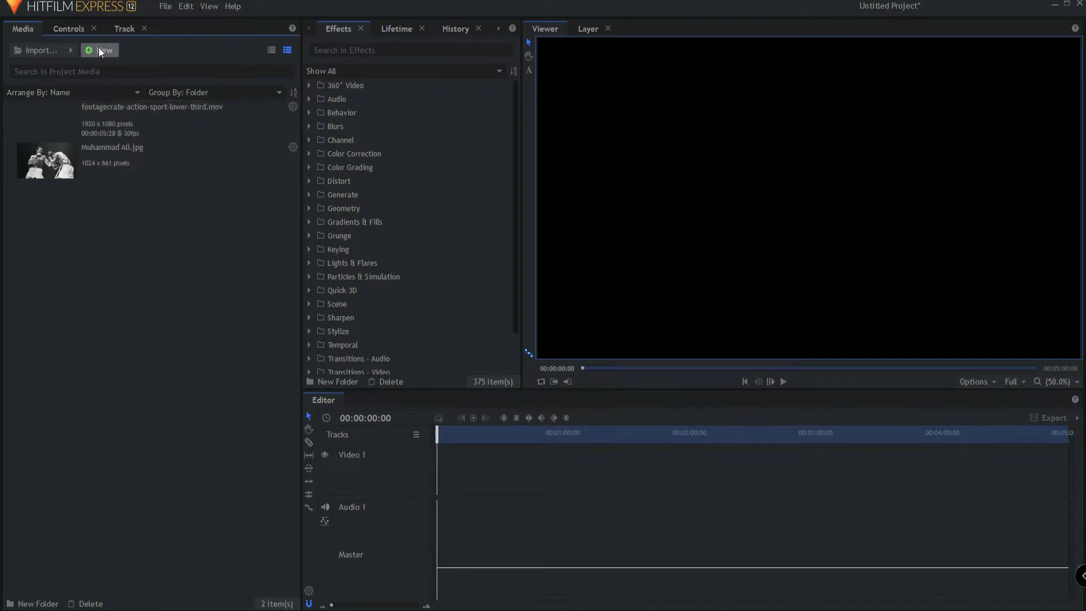
Place Muhammad Ali.jpg at the start of Video 1 and fit it to the frame width.
left_click_drag(66, 158, 439, 478)
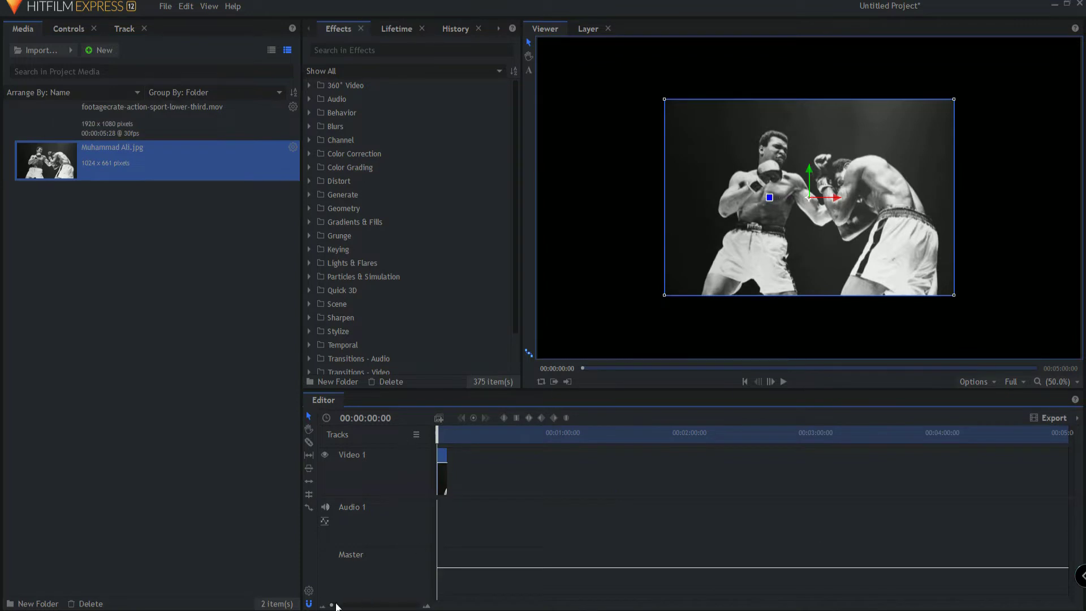
left_click_drag(332, 603, 347, 606)
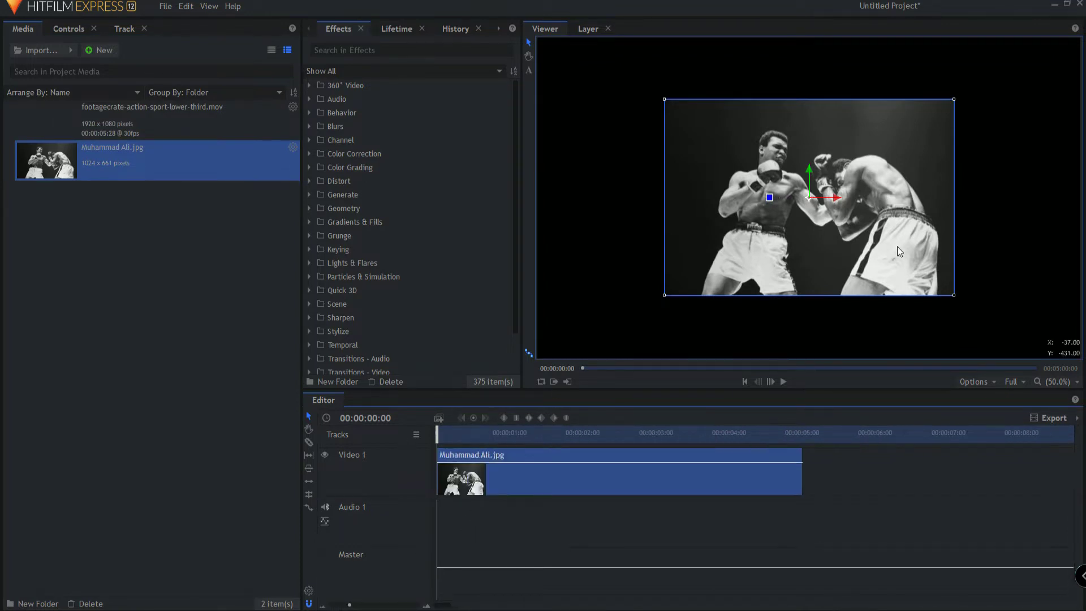
right_click(596, 471)
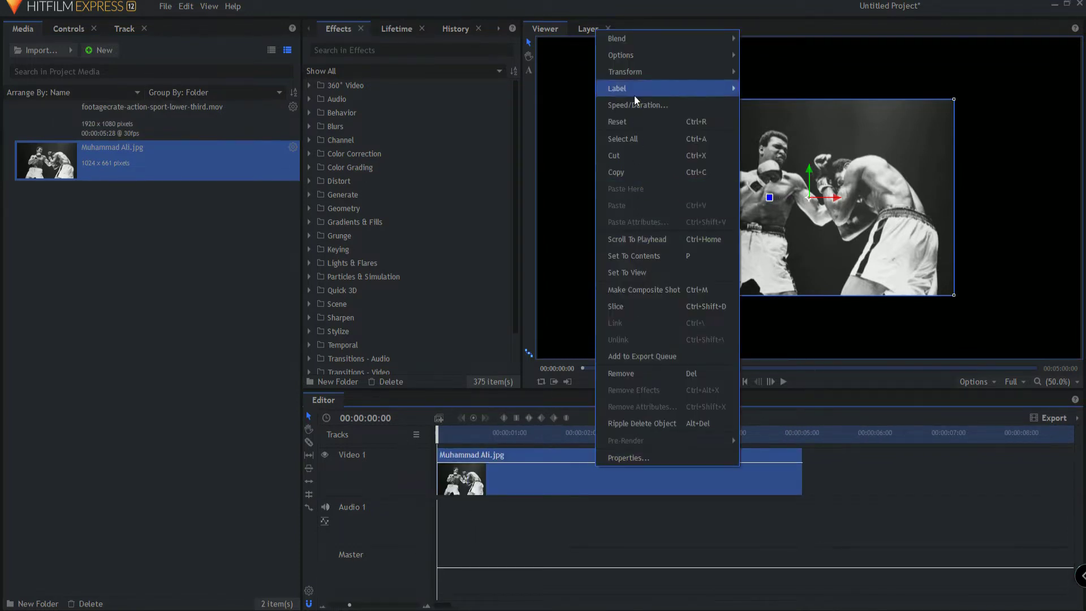
mouse_move(627, 76)
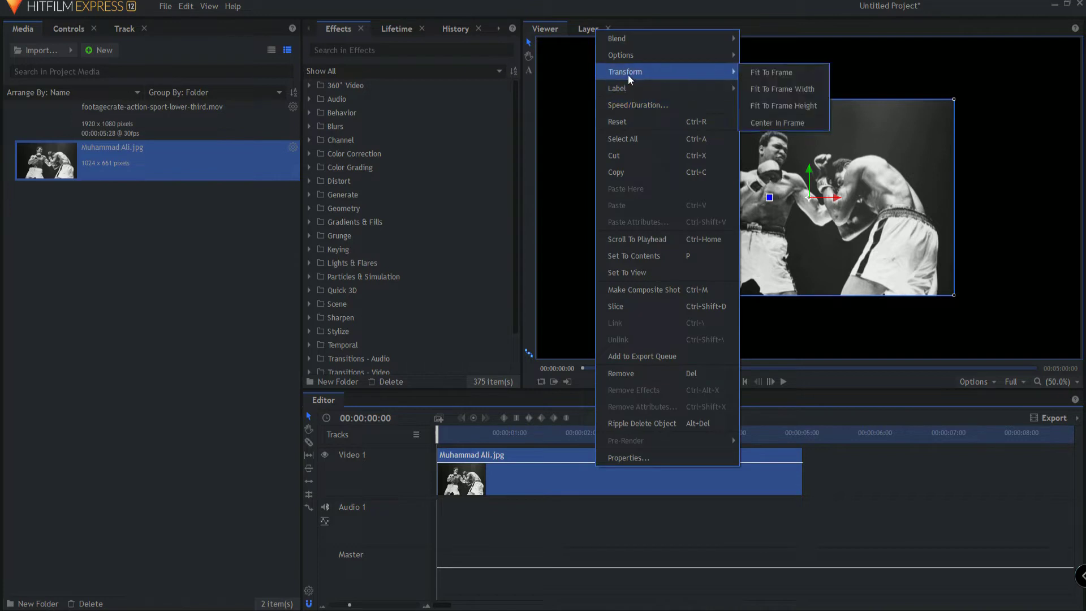
left_click(786, 88)
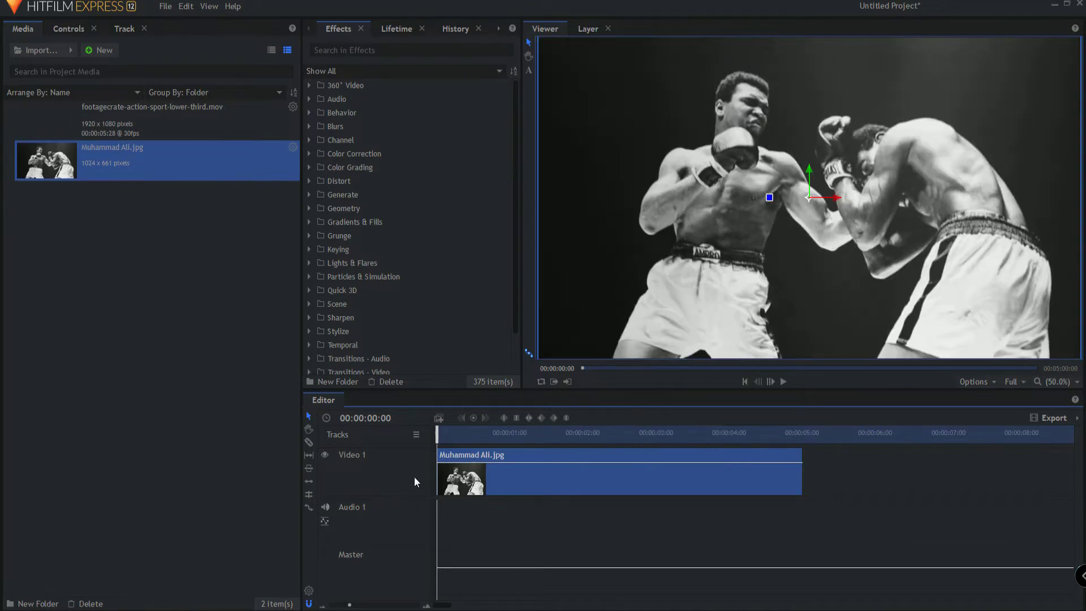
left_click_drag(404, 498, 403, 551)
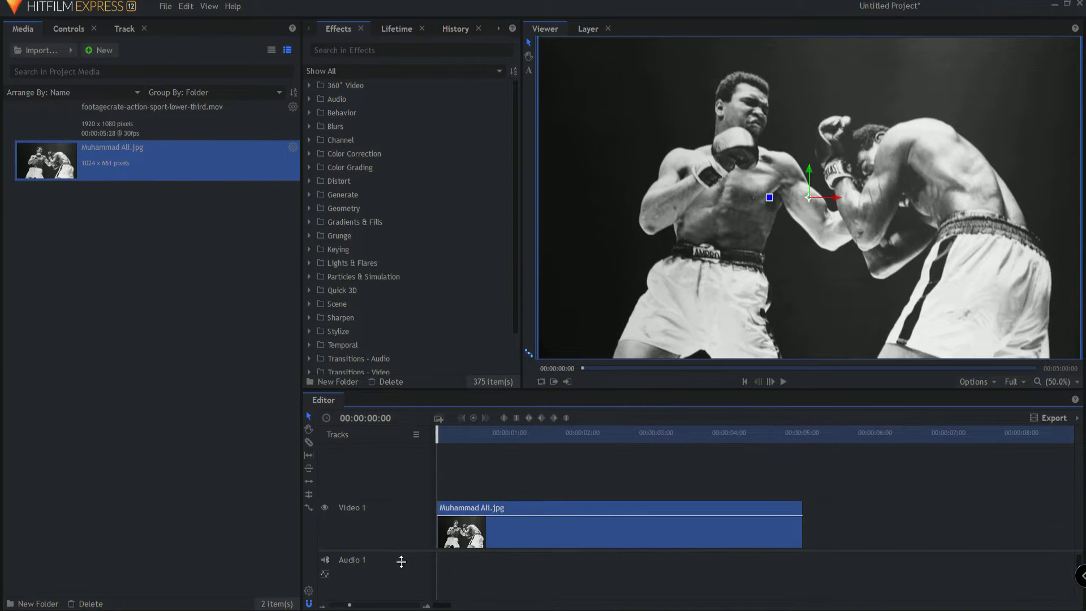
Add a new video track above Video 1 and rename it 'Lower Third'.
right_click(378, 469)
left_click(415, 476)
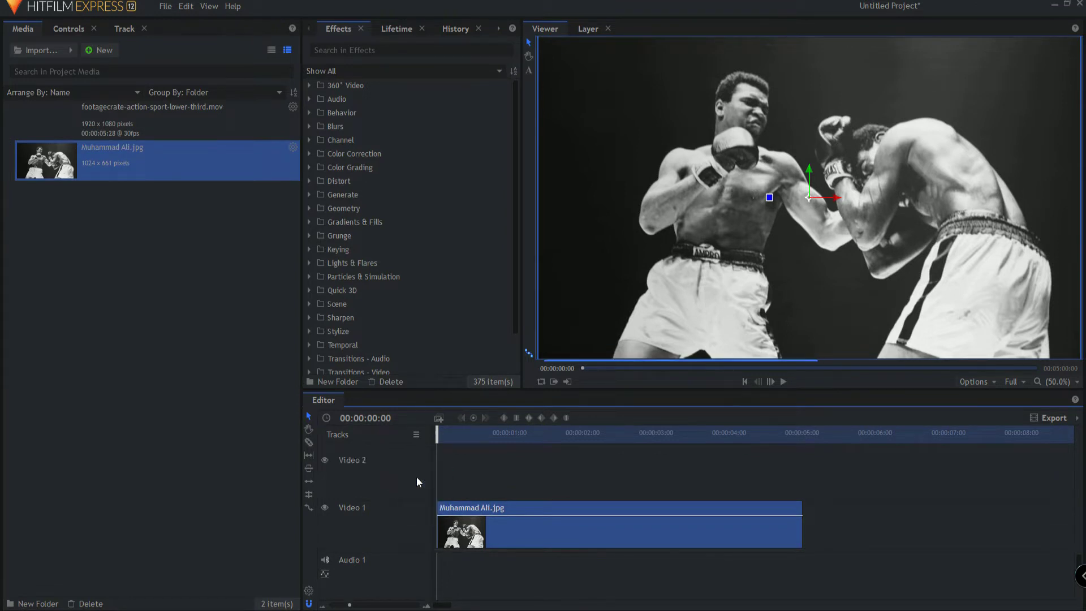
right_click(356, 457)
left_click(380, 495)
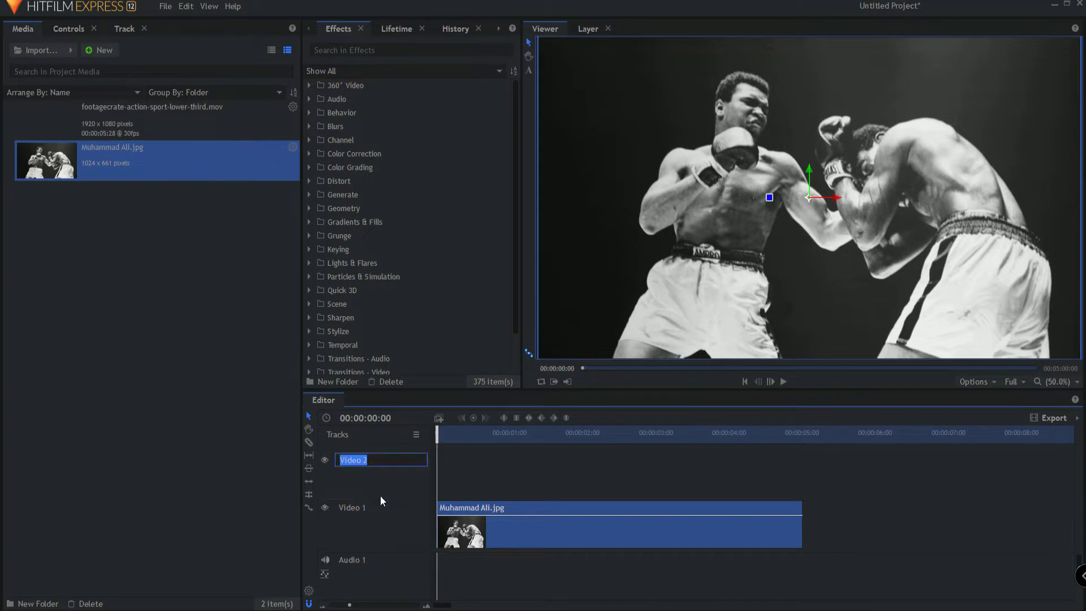
type("Lower Third")
key("Return")
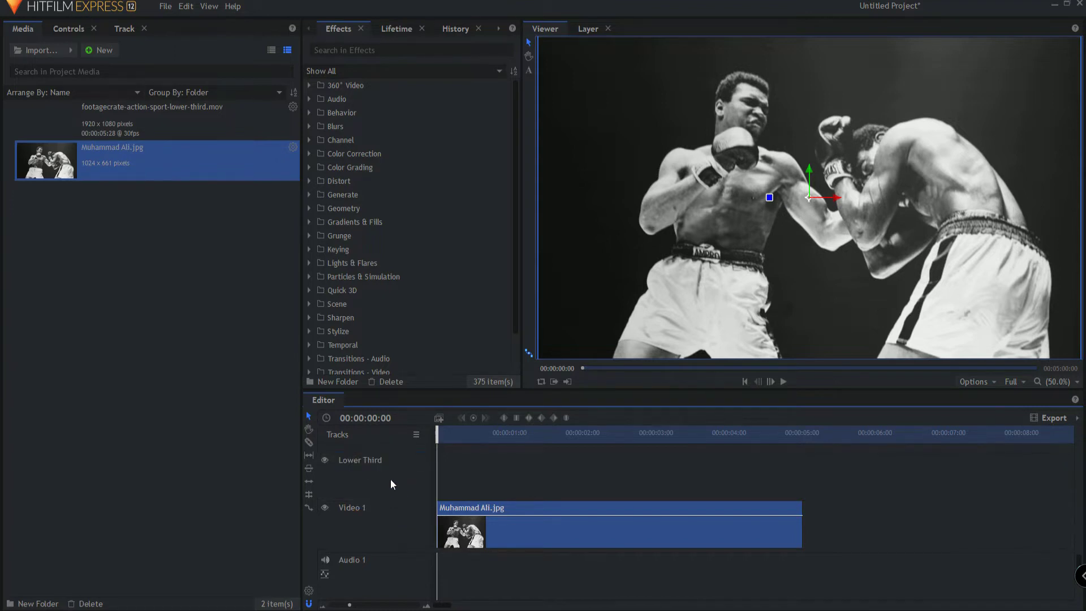
Extend the photo clip to about 9 seconds and return the playhead to the start.
left_click(783, 380)
left_click(783, 381)
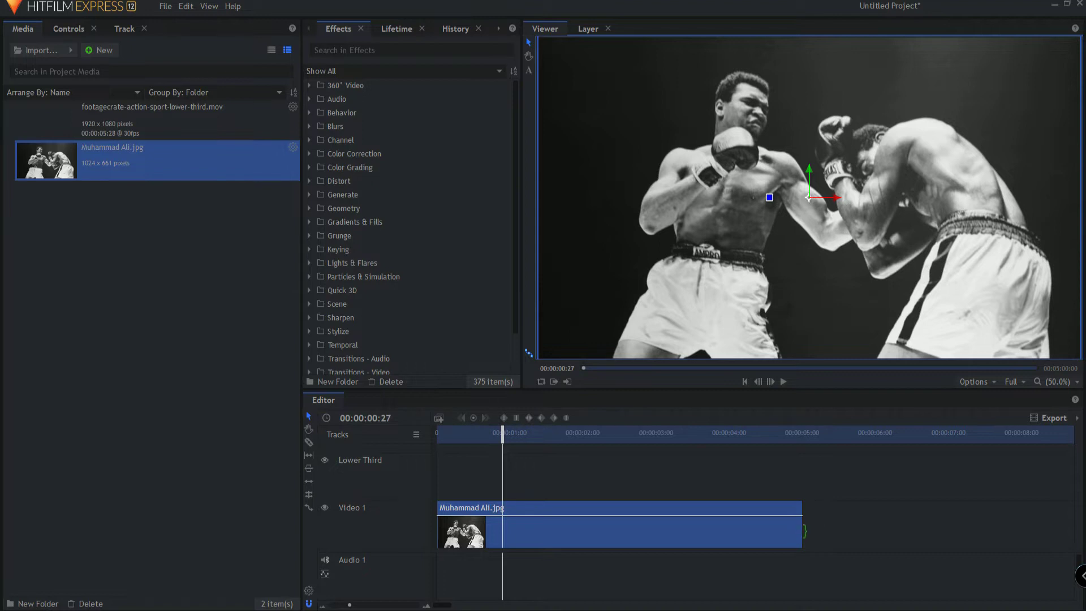
left_click_drag(803, 528, 1069, 529)
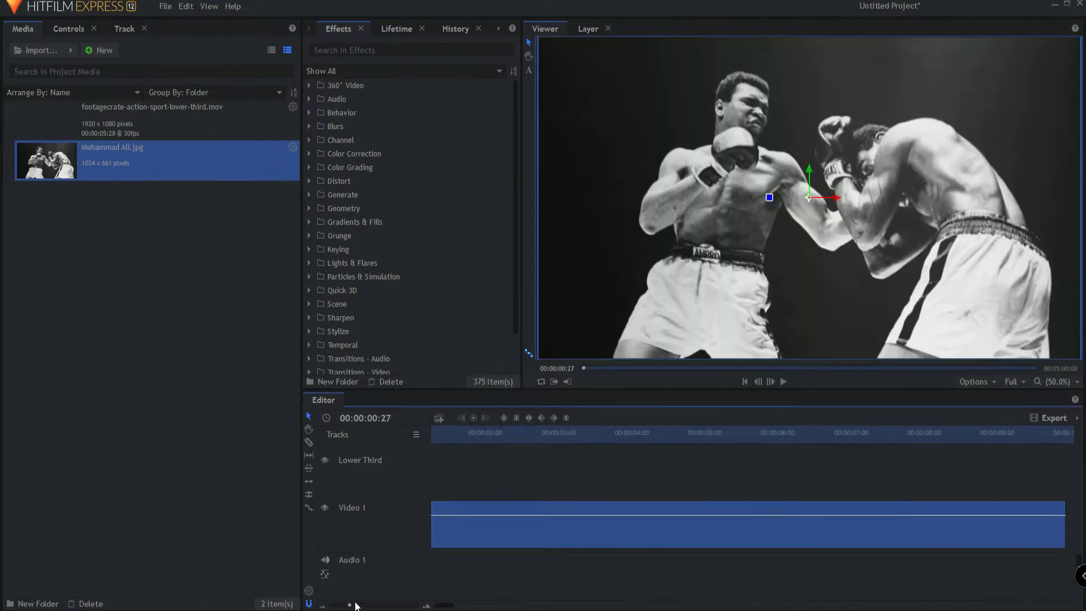
left_click_drag(355, 605, 342, 605)
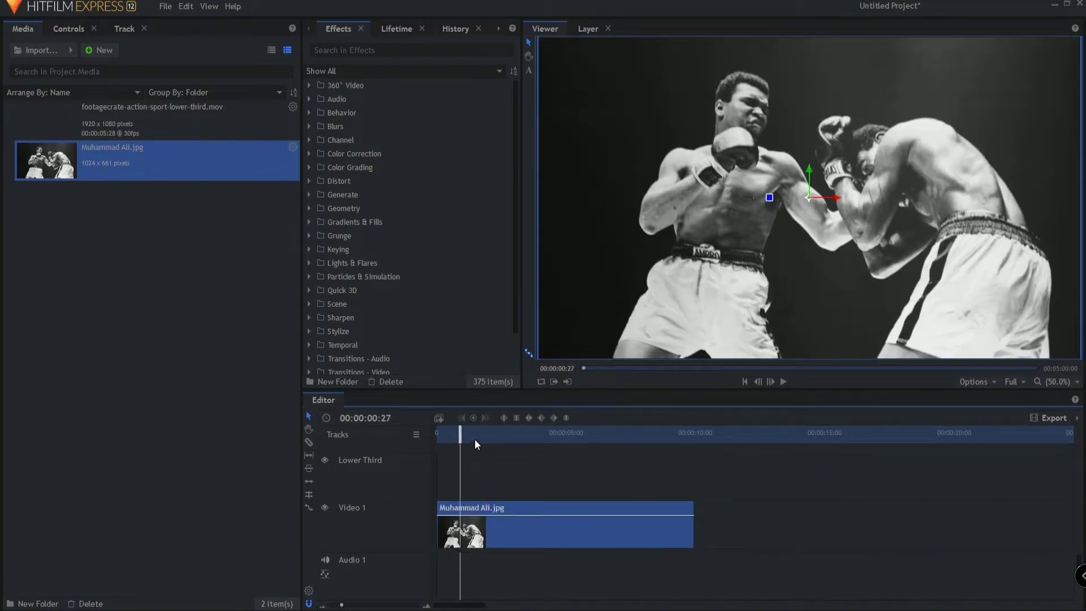
left_click_drag(459, 434, 437, 434)
Create a composite shot named 'Action Sports Lower Third' with a 00:00:05:00 duration.
left_click(104, 51)
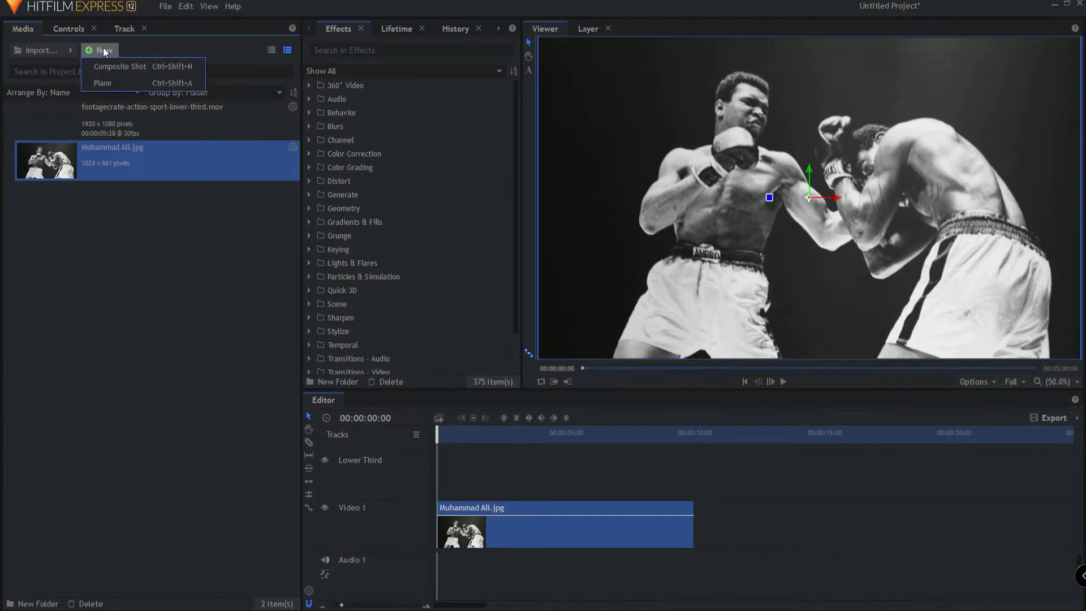
left_click(118, 66)
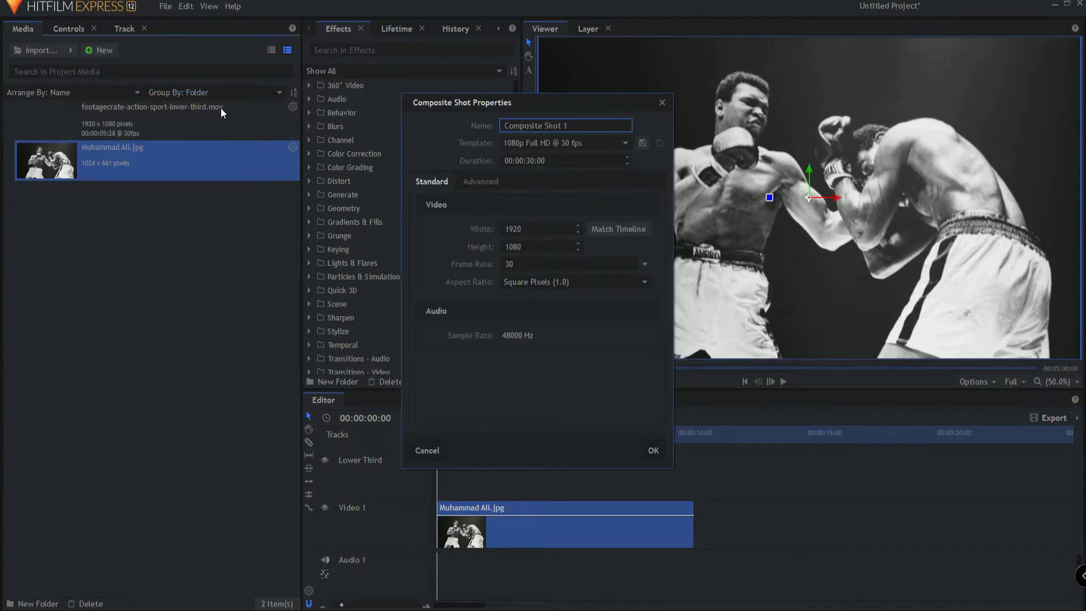
left_click_drag(618, 124, 490, 123)
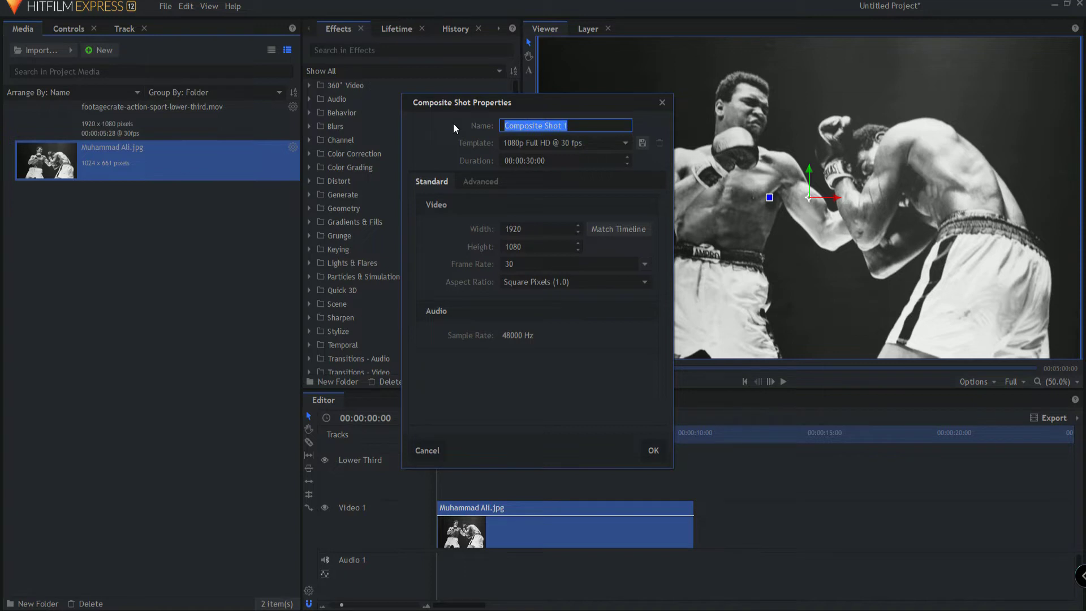
type("Action Sp")
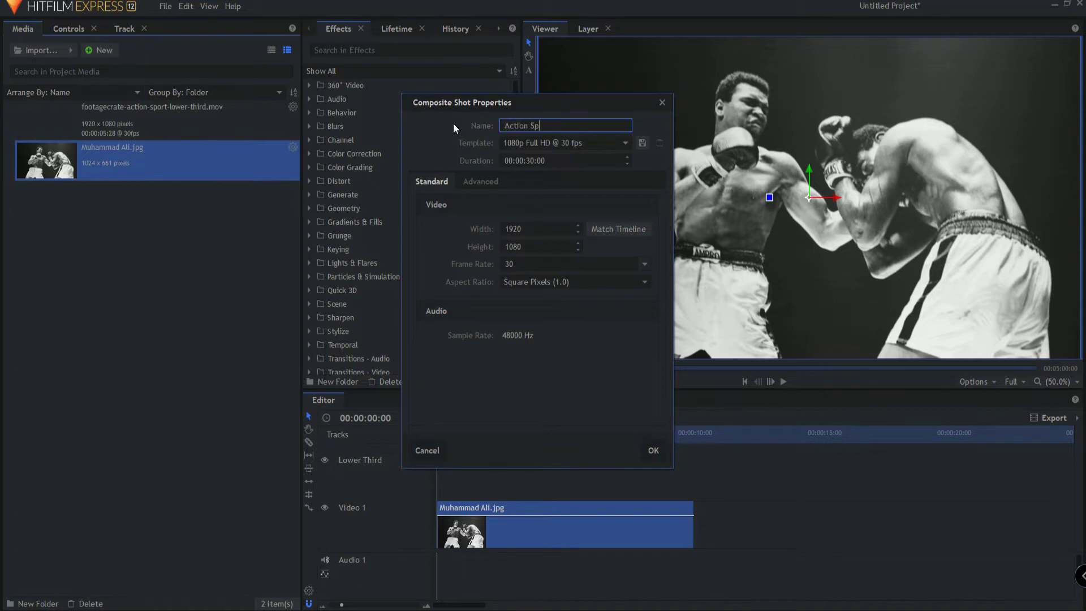
type("orts Lower Third")
left_click(529, 162)
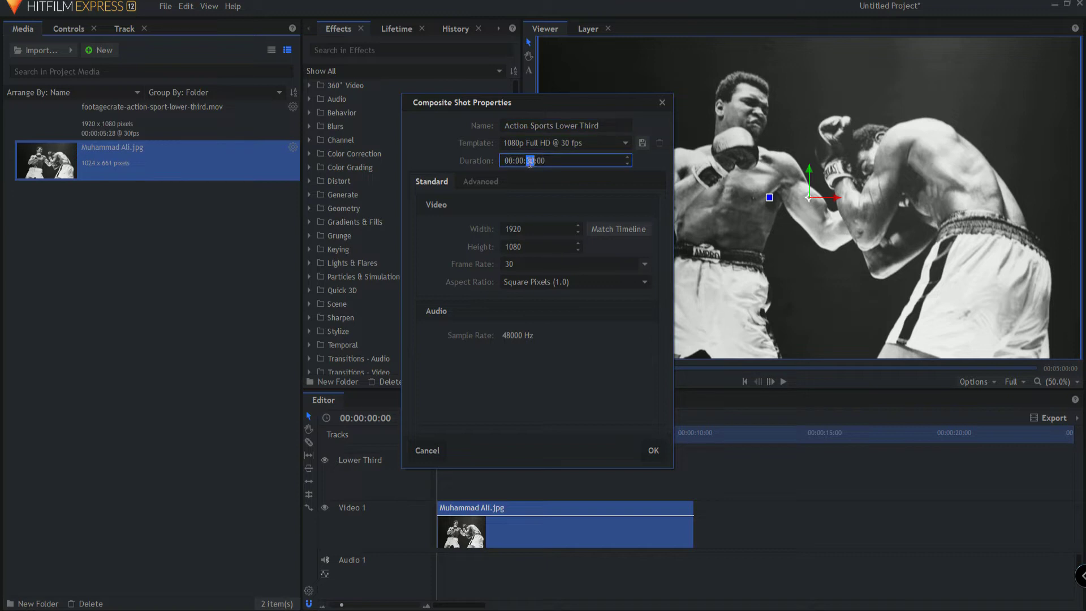
type("5")
left_click(652, 451)
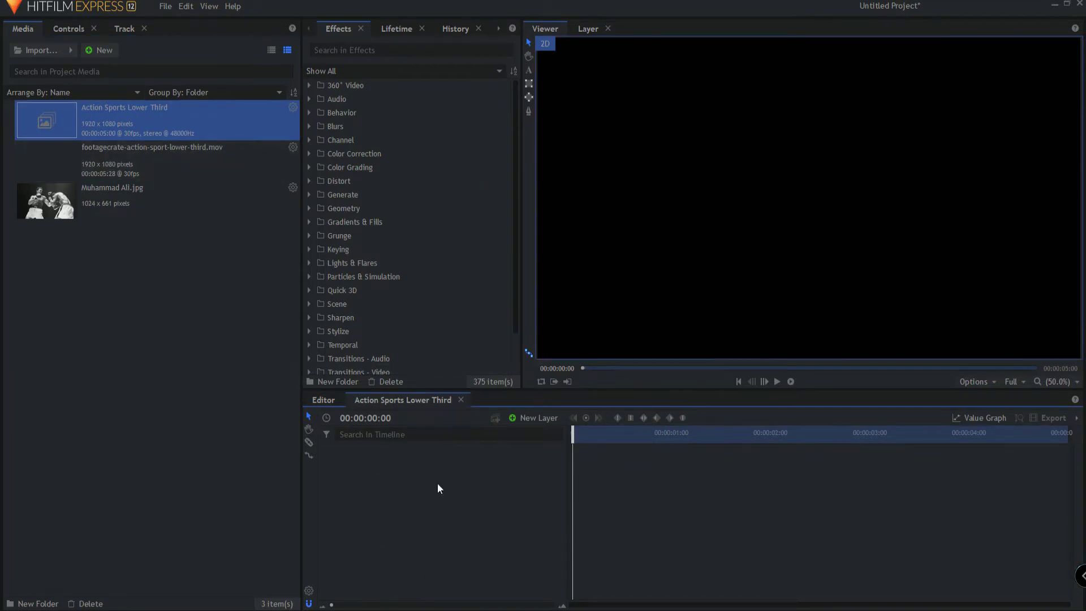
Add footagecrate-action-sport-lower-third.mov to the composite and preview its animation.
left_click_drag(108, 152, 422, 476)
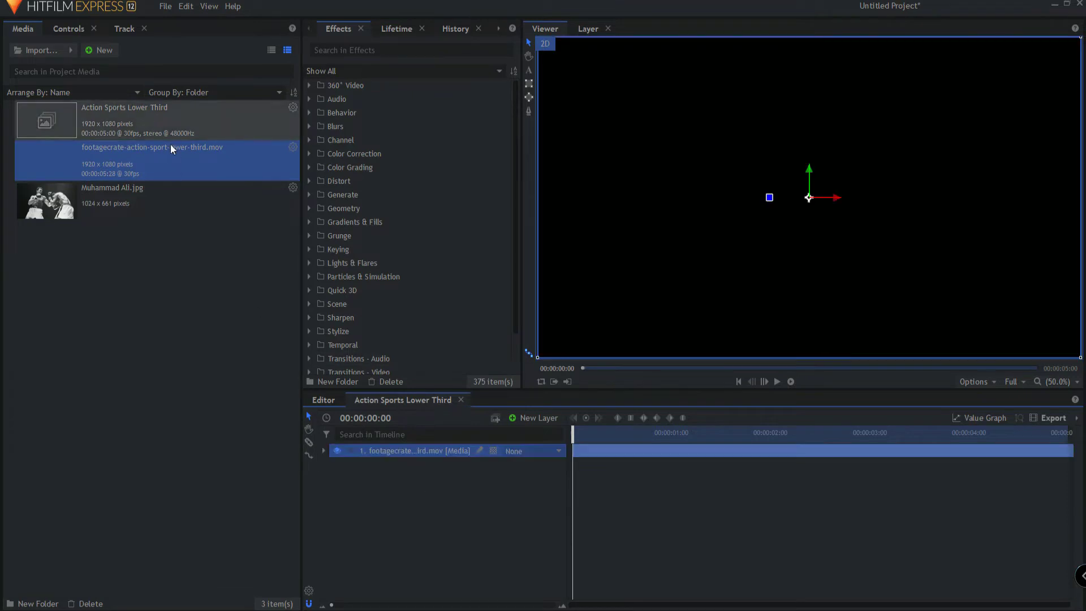
left_click(777, 382)
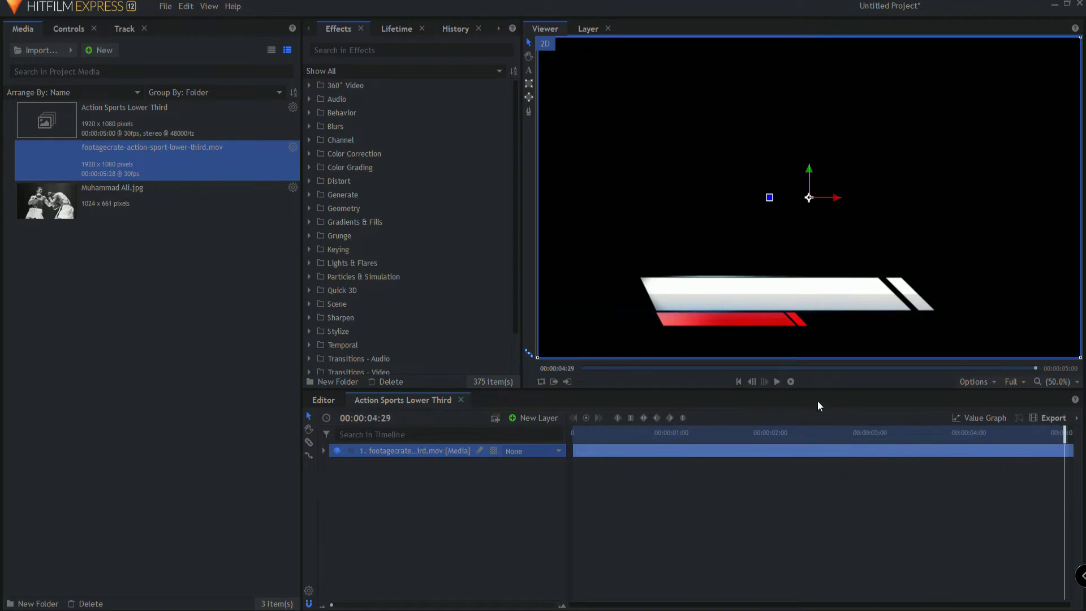
left_click(738, 381)
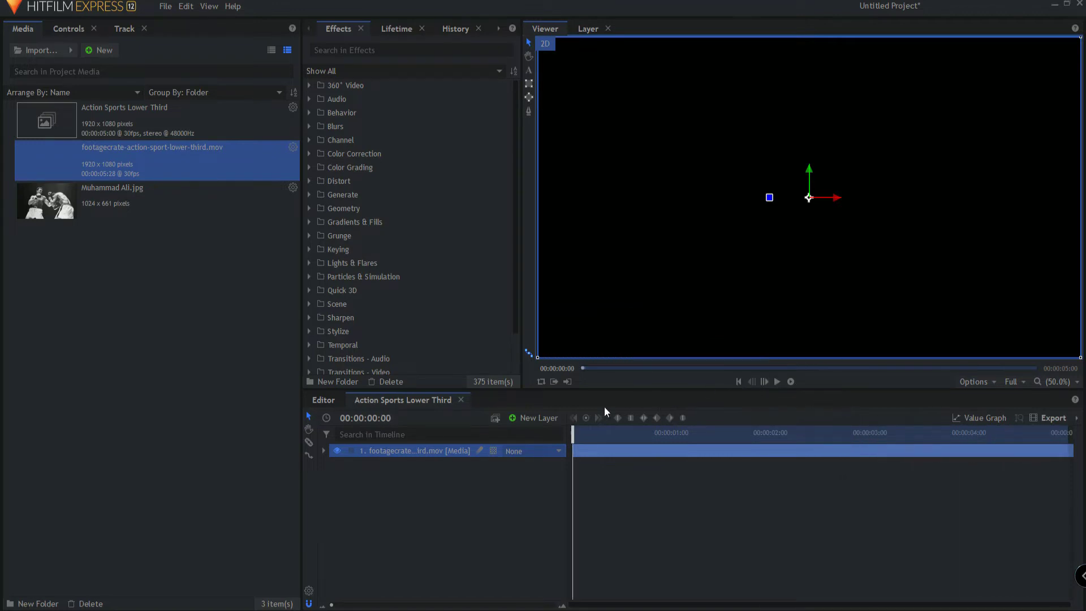
Trim the footage layer's start to frame 00:00:00:13 so the graphic appears immediately.
left_click_drag(572, 430, 621, 423)
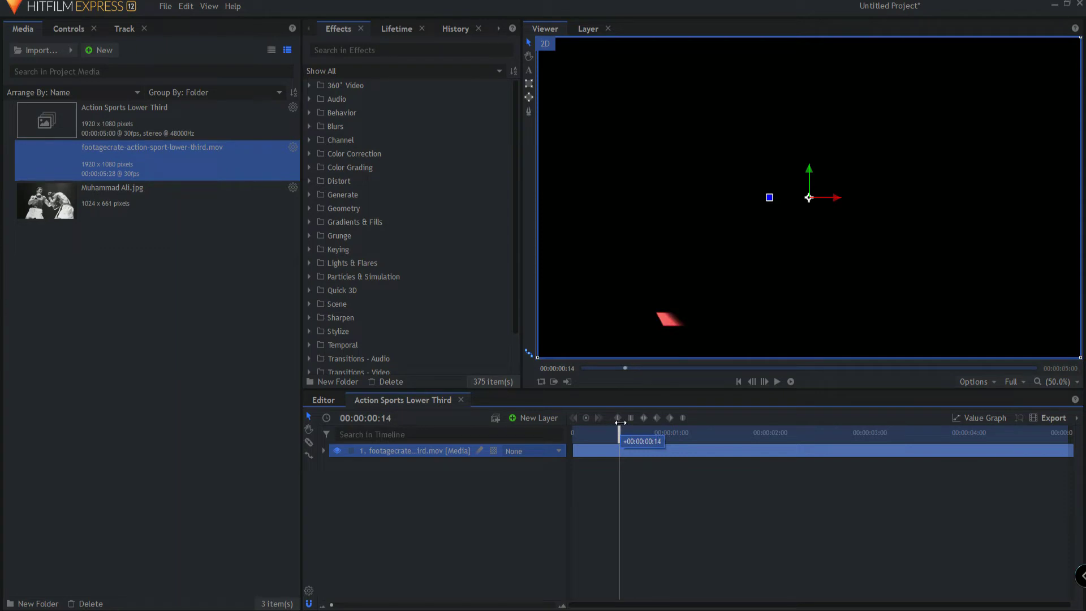
left_click_drag(620, 422, 620, 422)
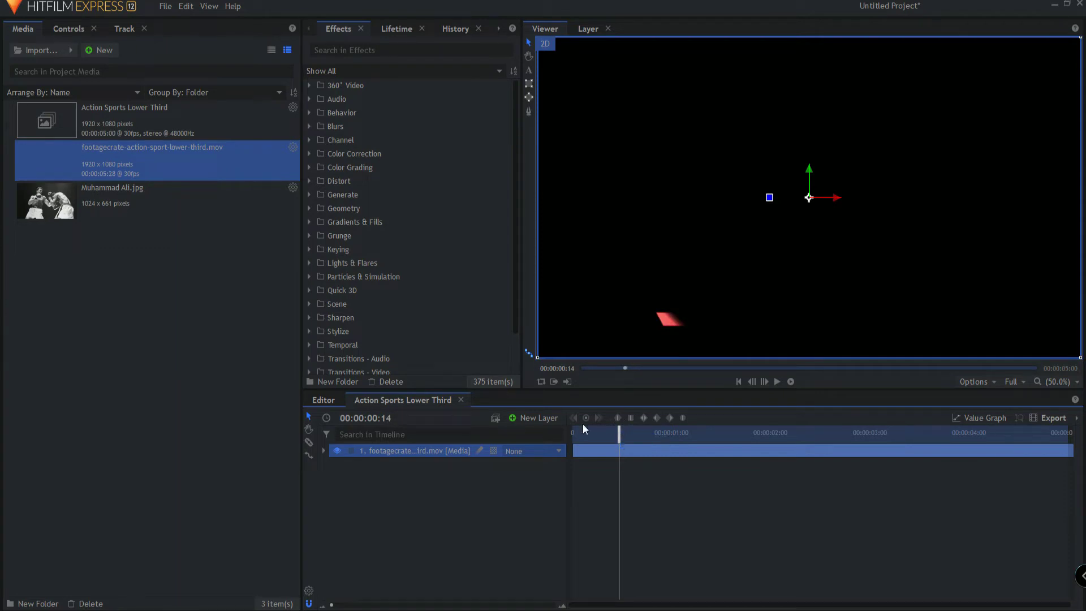
left_click(751, 382)
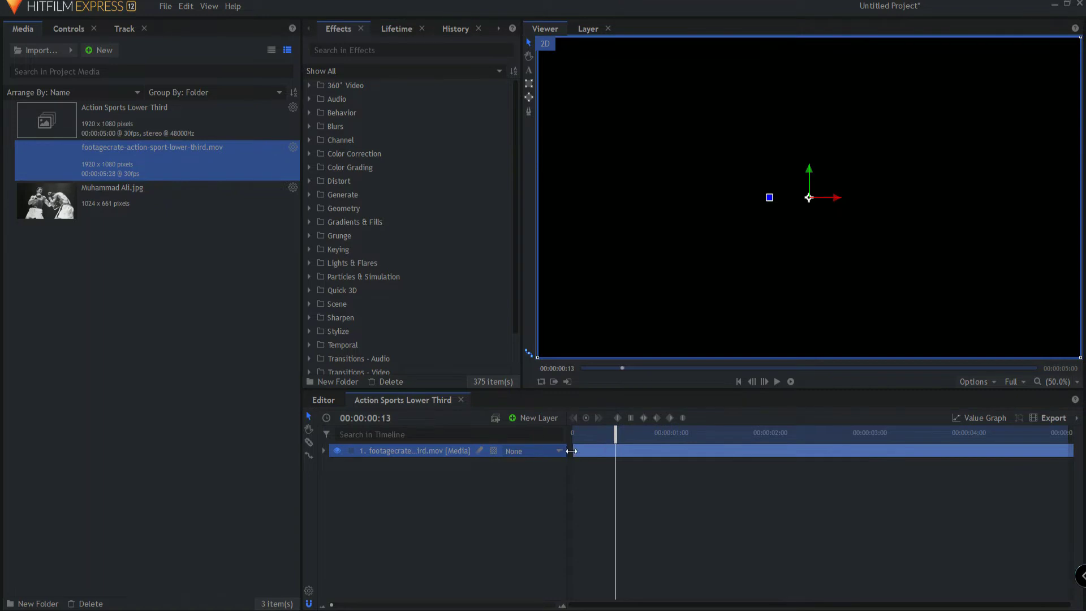
mouse_move(572, 450)
left_mouse_down()
mouse_move(624, 452)
mouse_move(592, 454)
mouse_move(576, 433)
left_mouse_up()
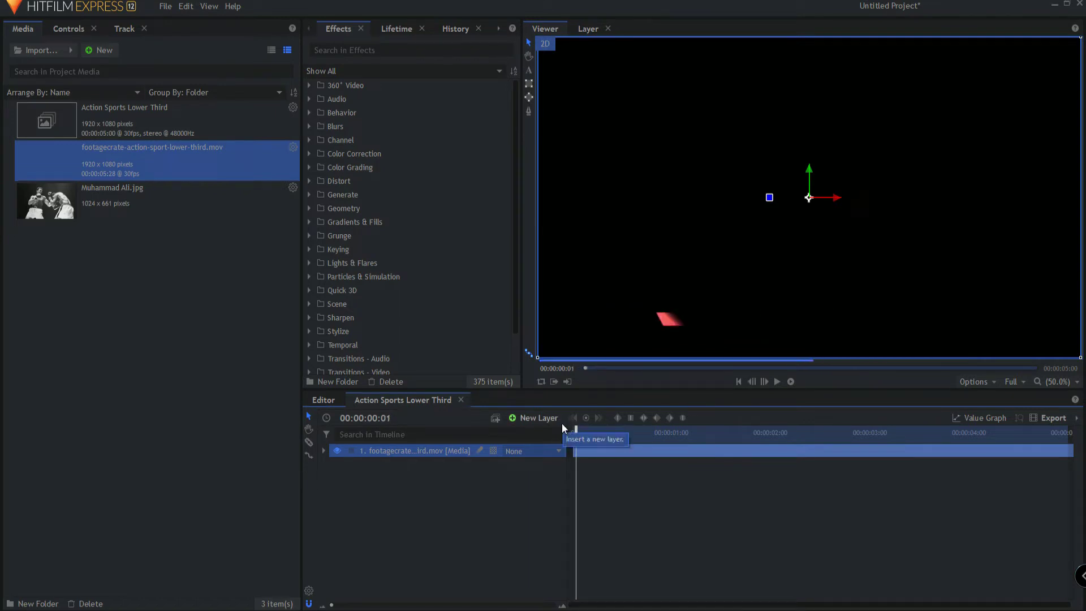
key("Home")
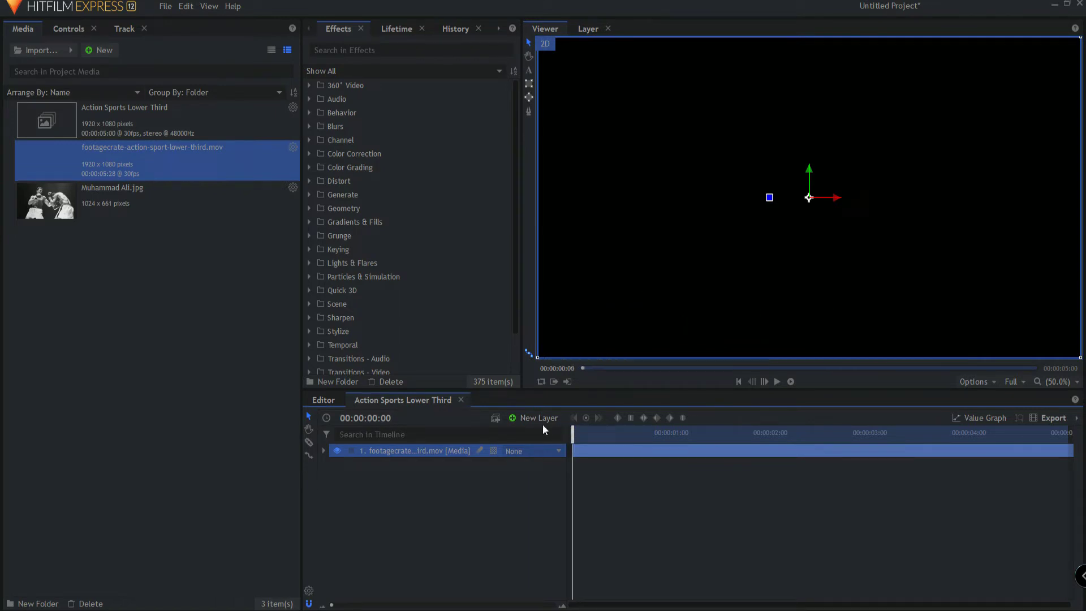
key("Right")
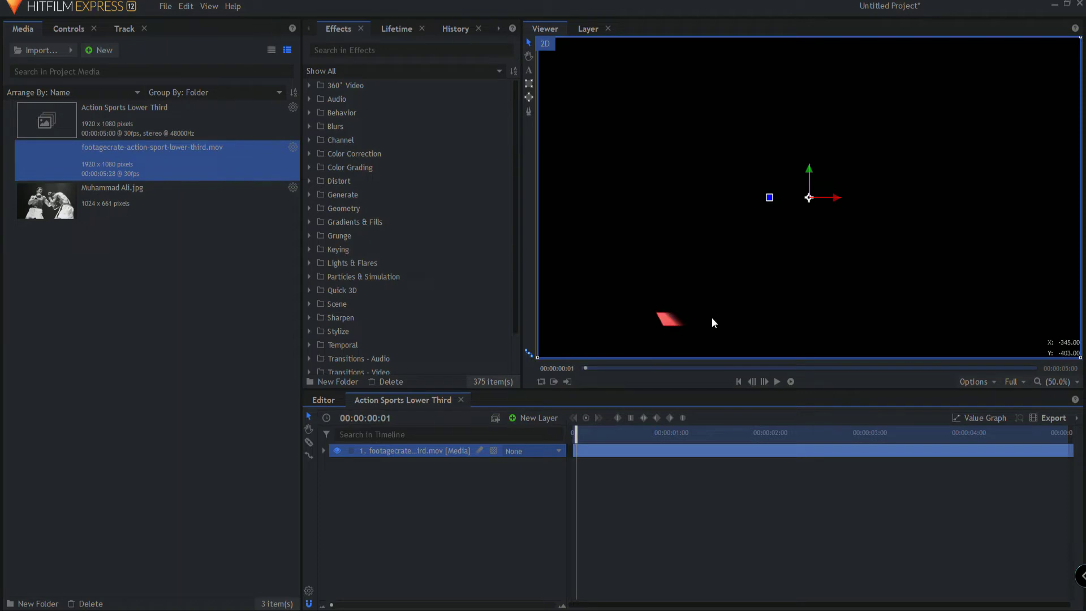
Place the composite on the Lower Third track, preview it, then view the composite at 00:00:02:15.
left_click(319, 397)
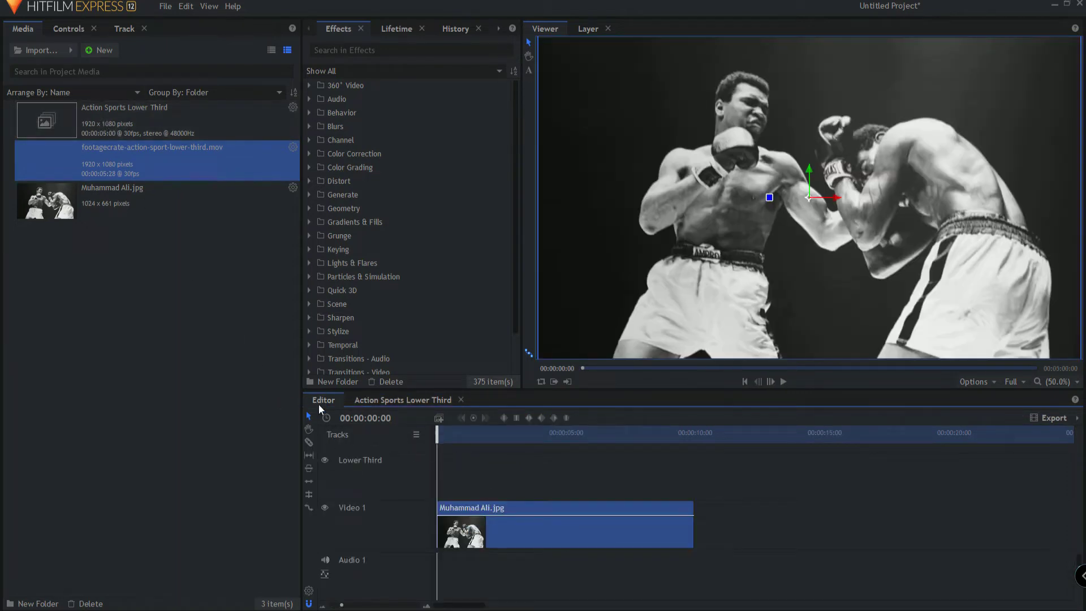
left_click_drag(110, 120, 450, 485)
left_click(783, 382)
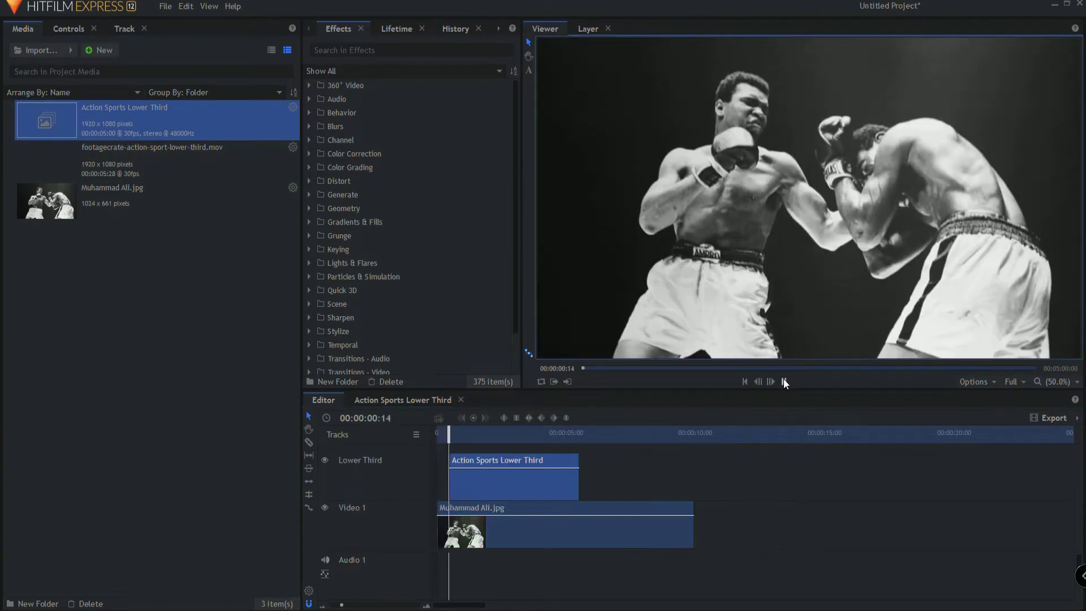
left_click(783, 382)
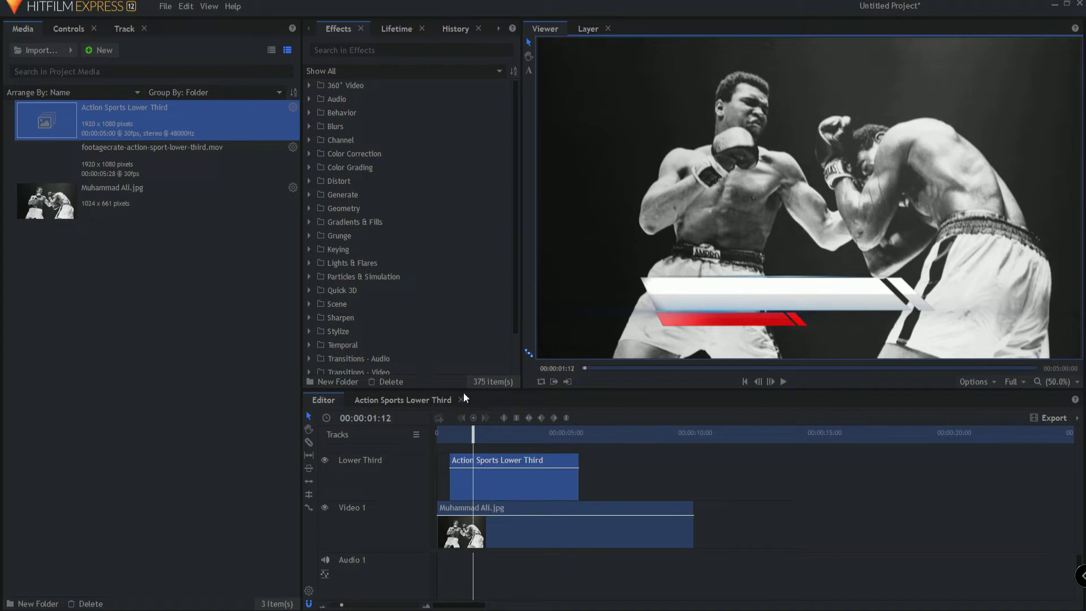
left_click(403, 399)
left_click_drag(588, 432, 822, 425)
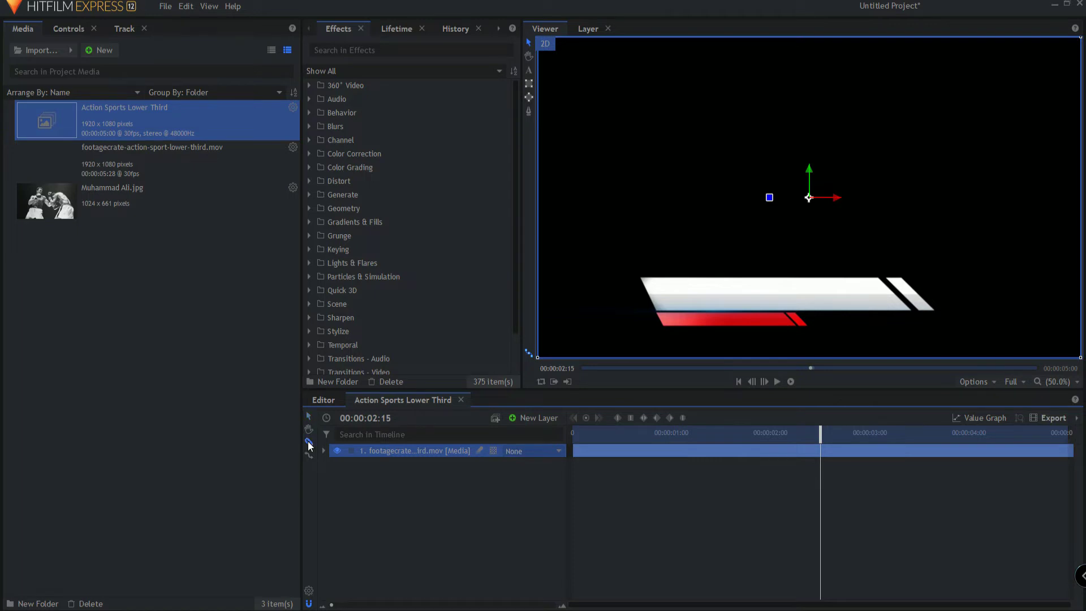
Slice the footage layer at 00:00:02:15 and delete the piece after the cut.
left_click(821, 451)
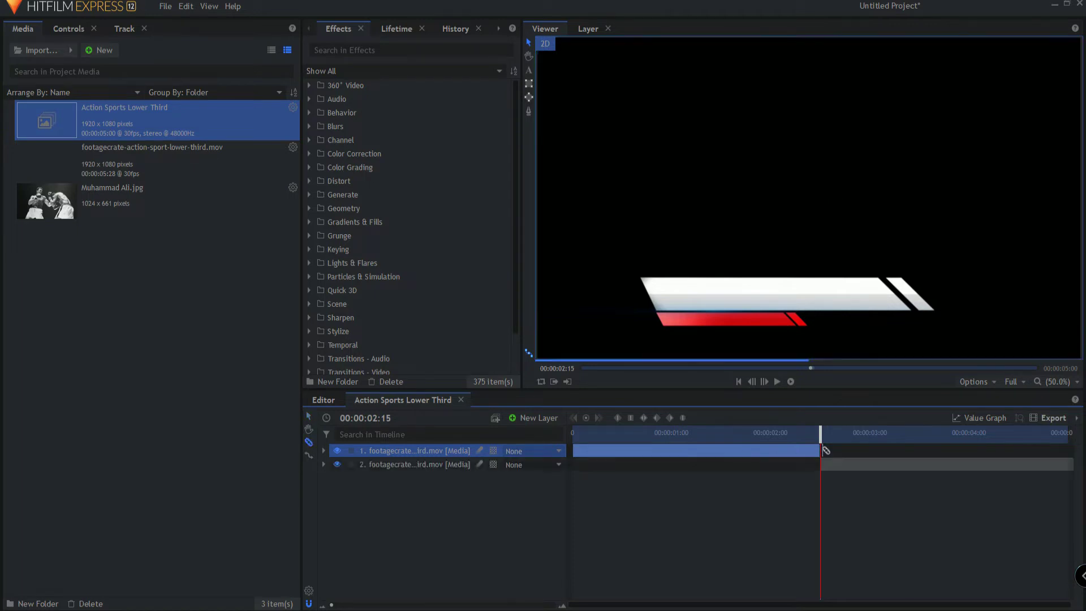
left_click(415, 463)
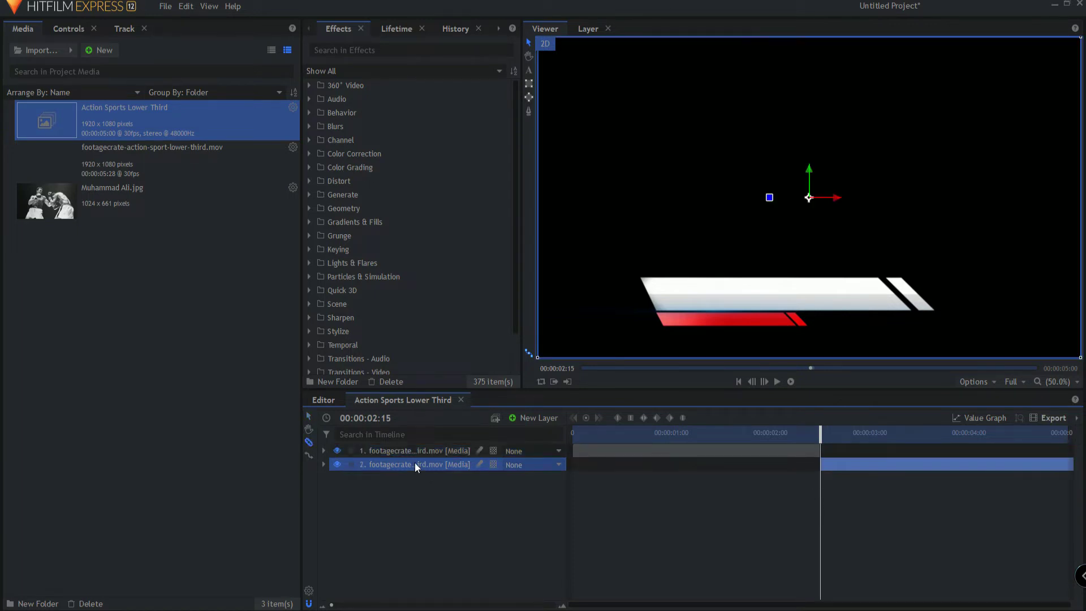
key("Delete")
left_click(738, 381)
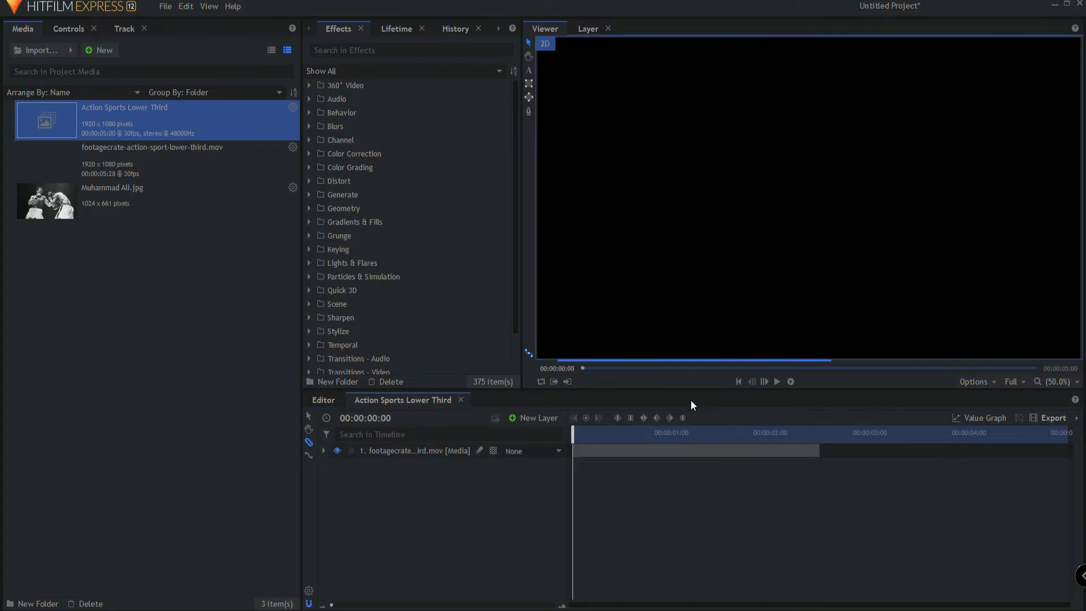
left_click_drag(575, 432, 595, 439)
left_click(309, 415)
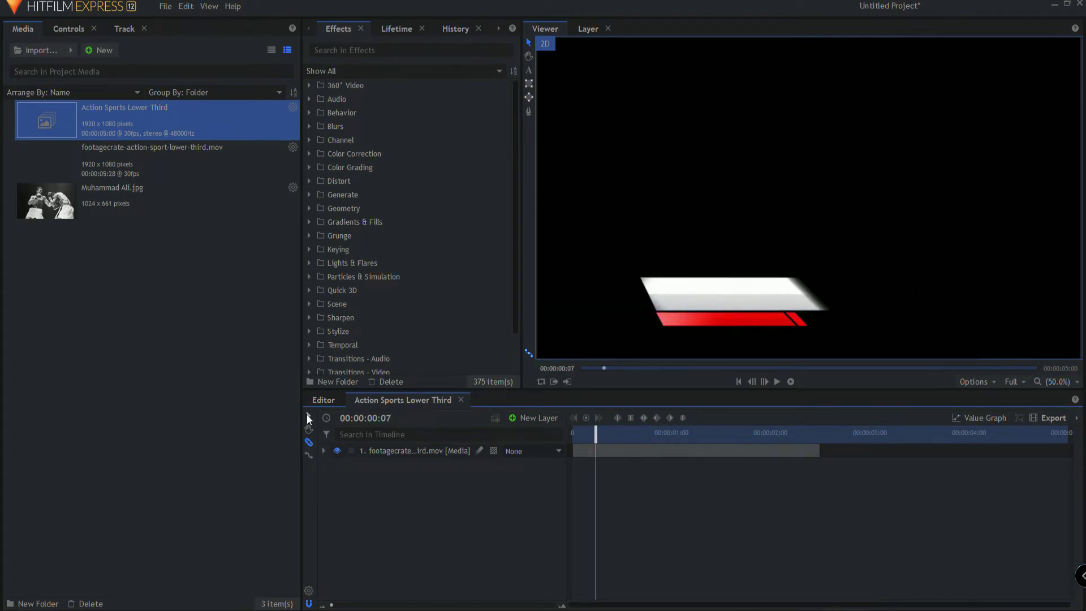
left_click(528, 456)
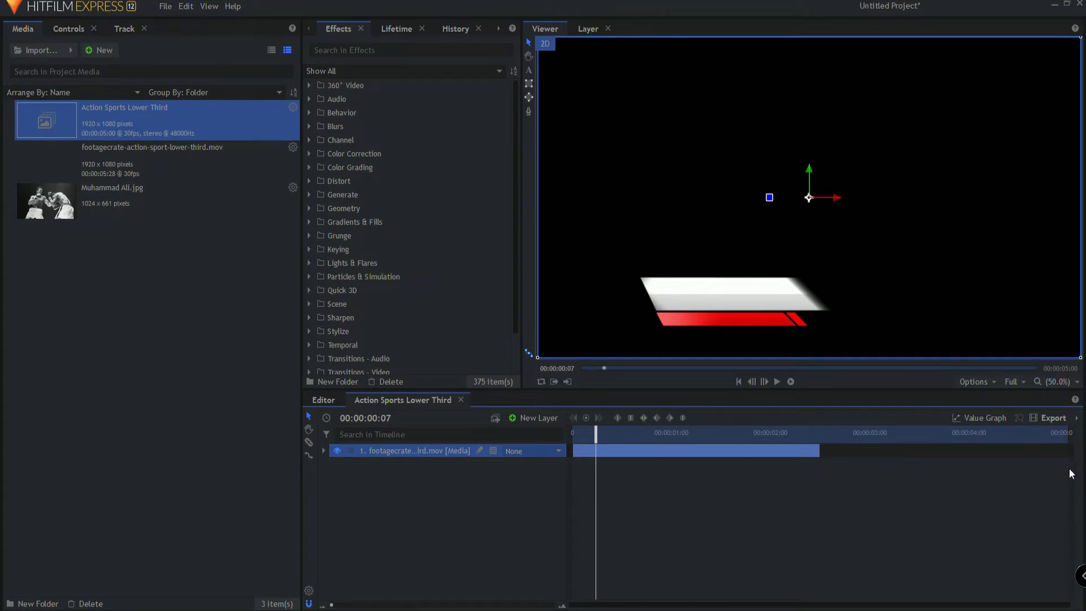
Duplicate the footage layer and insert a New Grade layer between the two copies.
right_click(405, 449)
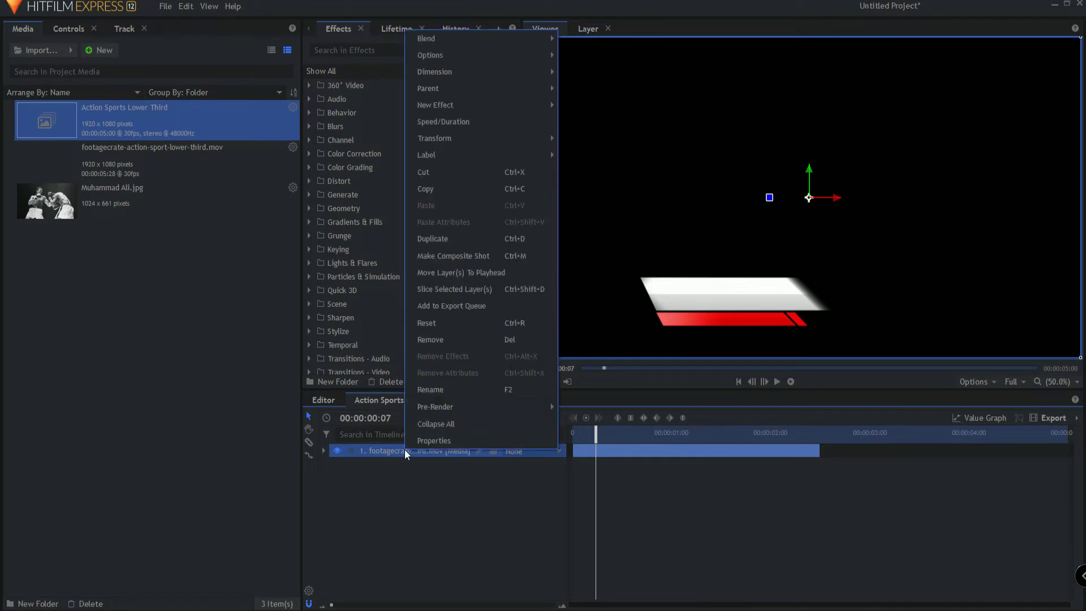
left_click(432, 238)
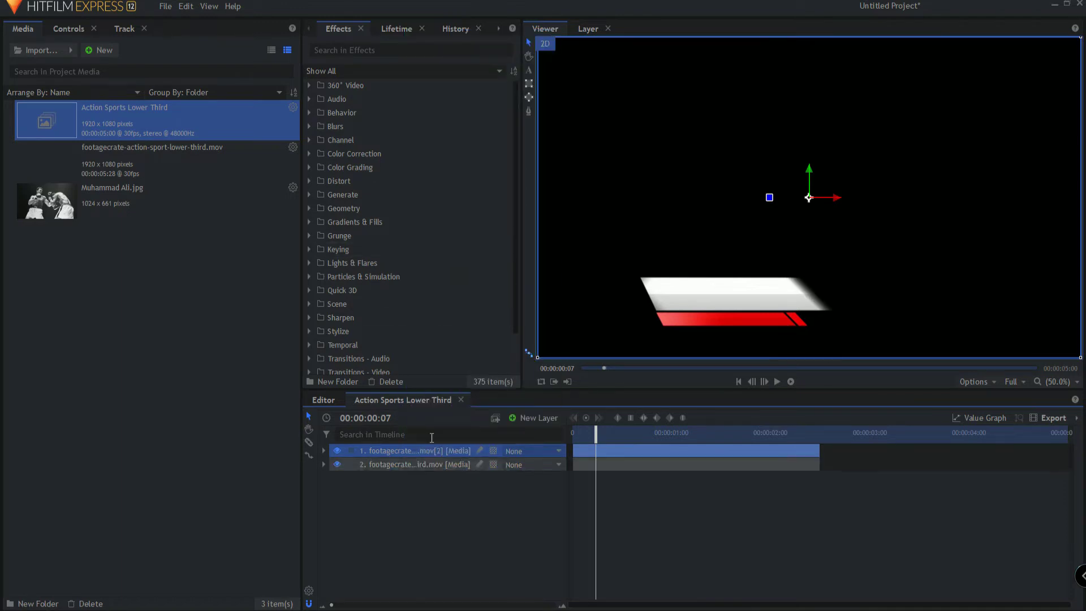
left_click_drag(425, 450, 426, 505)
left_click(534, 418)
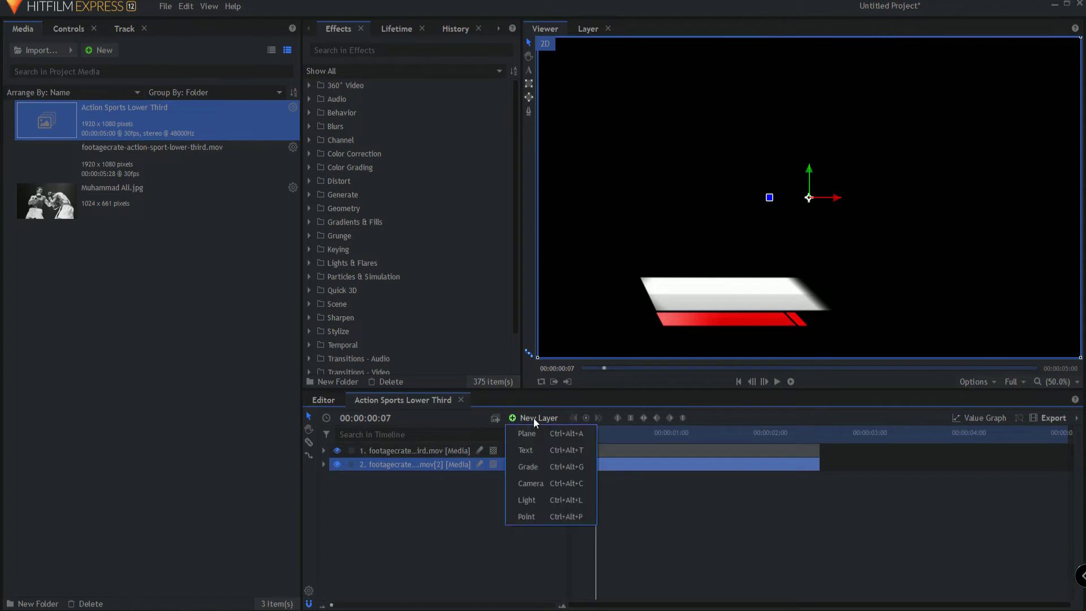
left_click(531, 466)
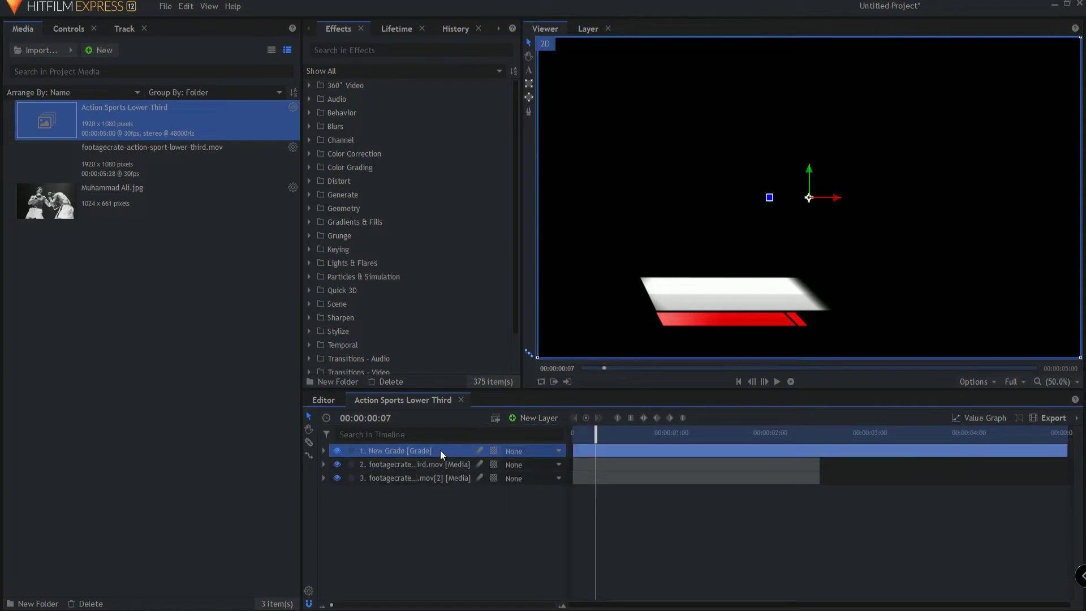
left_click_drag(440, 450, 441, 467)
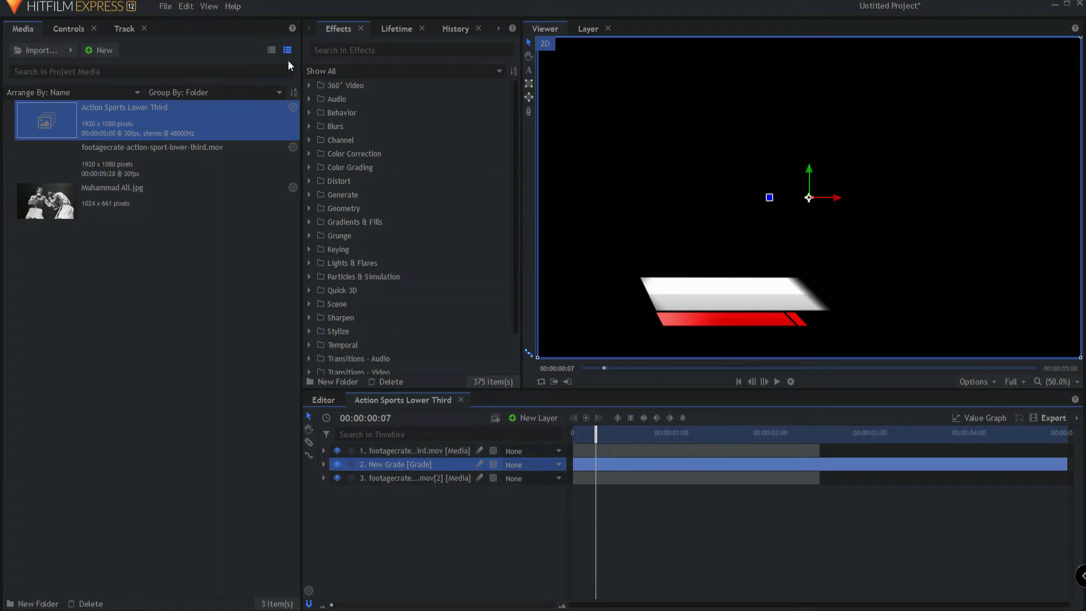
Apply the Time Reverse effect to the New Grade layer and preview the composite.
left_click(338, 51)
type("time re")
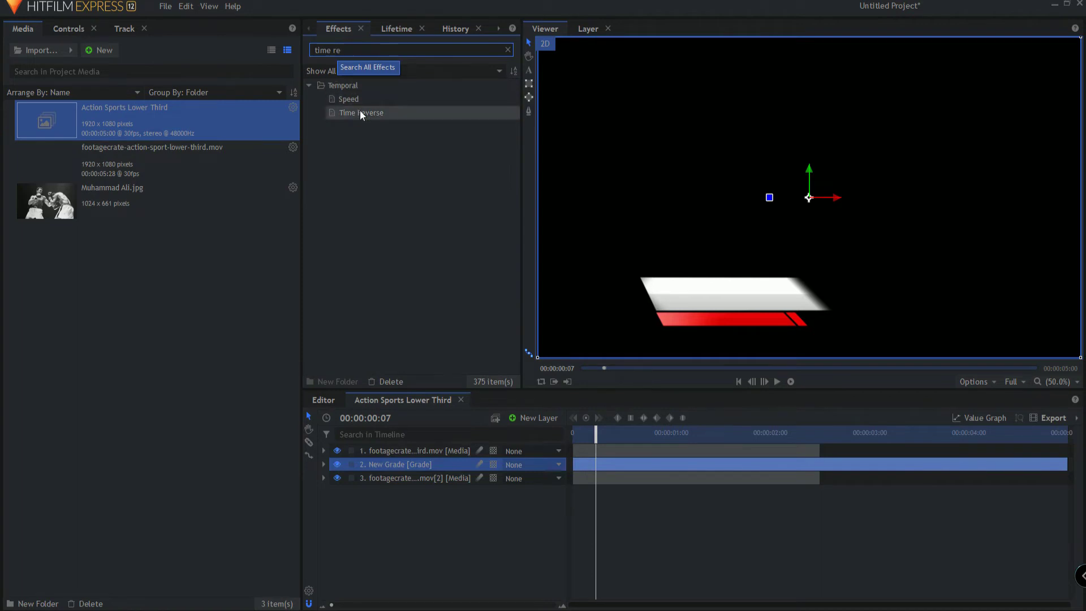
left_click_drag(360, 111, 401, 464)
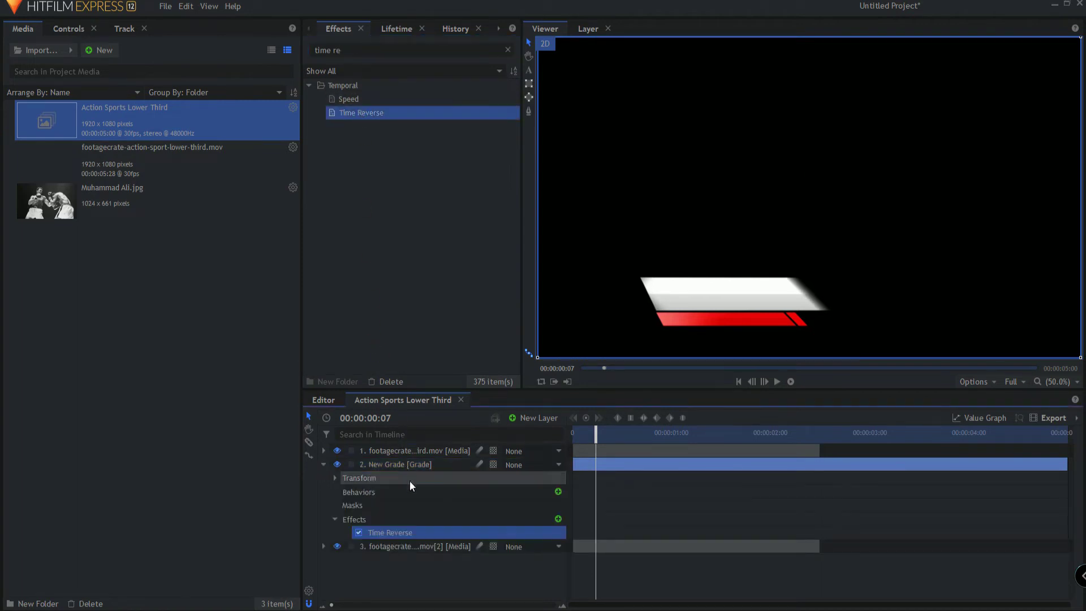
left_click(323, 464)
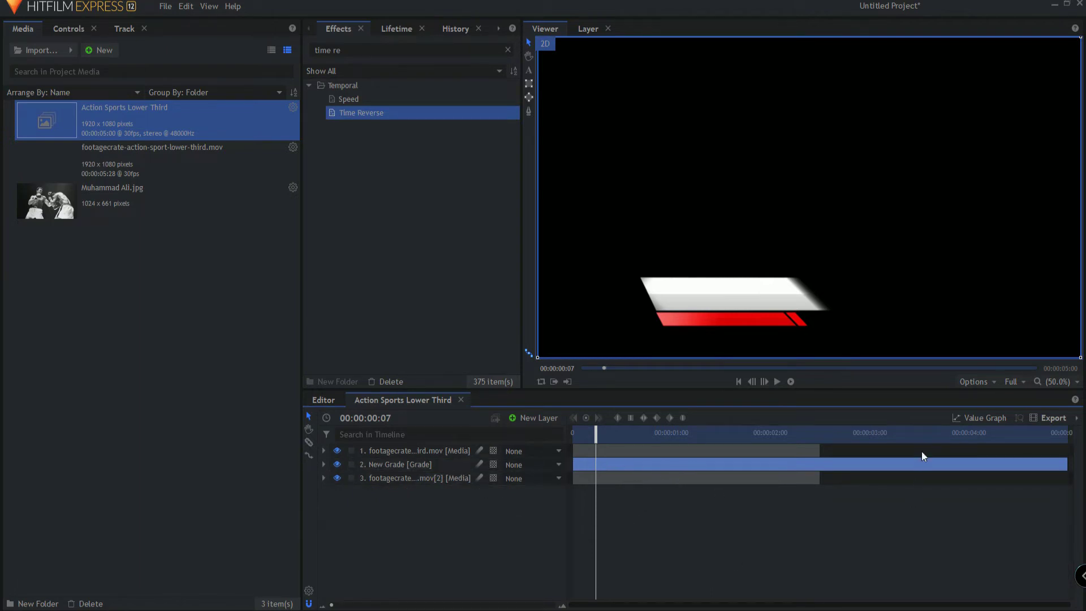
left_click_drag(600, 427, 579, 446)
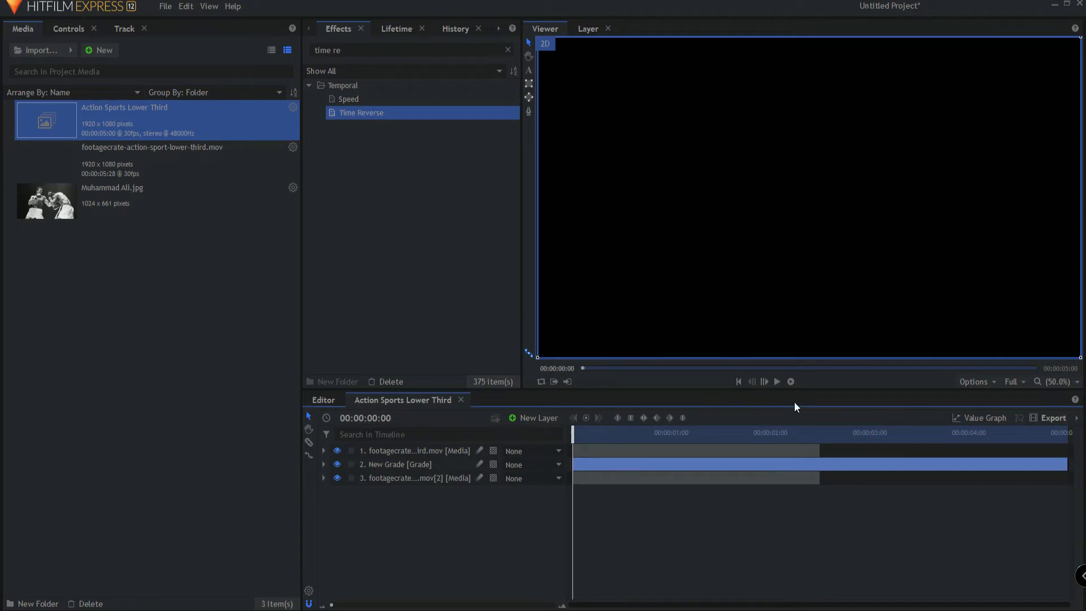
left_click(777, 382)
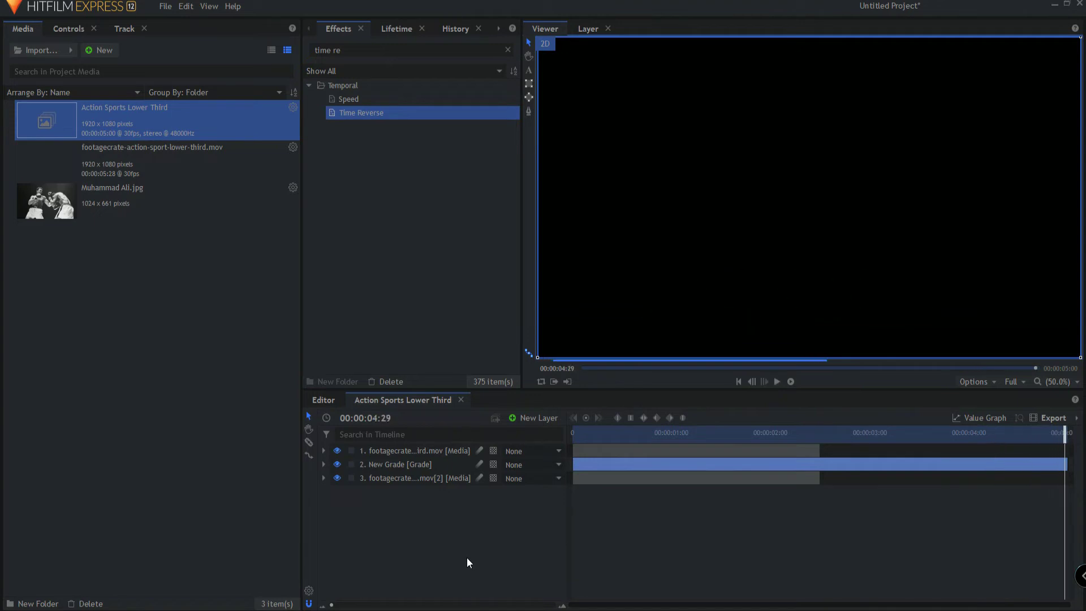
left_click(321, 398)
Preview the lower third over the Ali photo and scrub back to about 00:00:02:12.
left_click(442, 433)
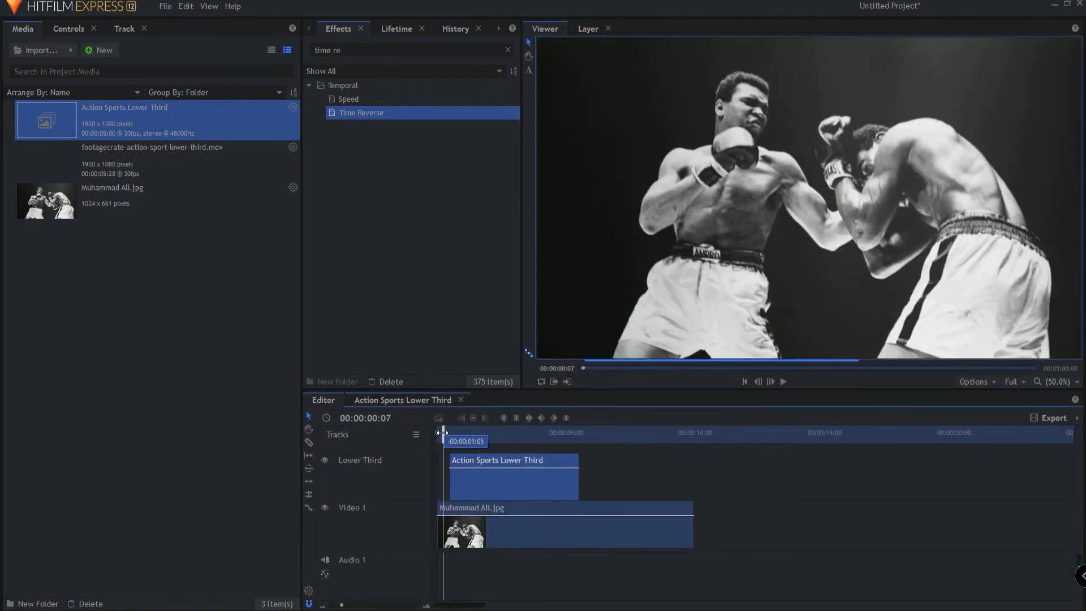
left_click(784, 381)
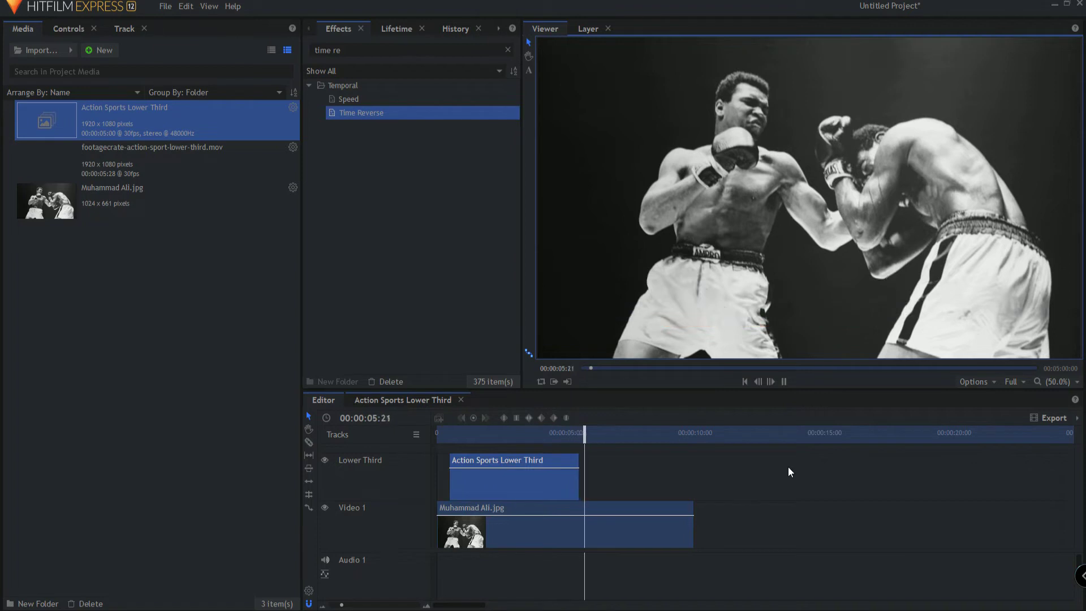
left_click(783, 381)
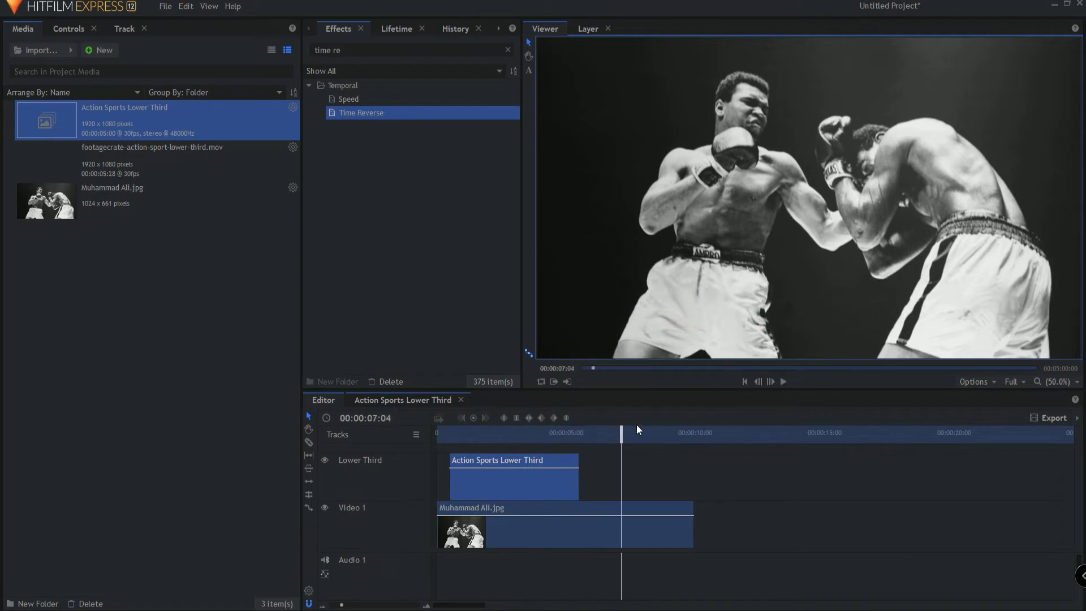
left_click_drag(623, 434, 499, 434)
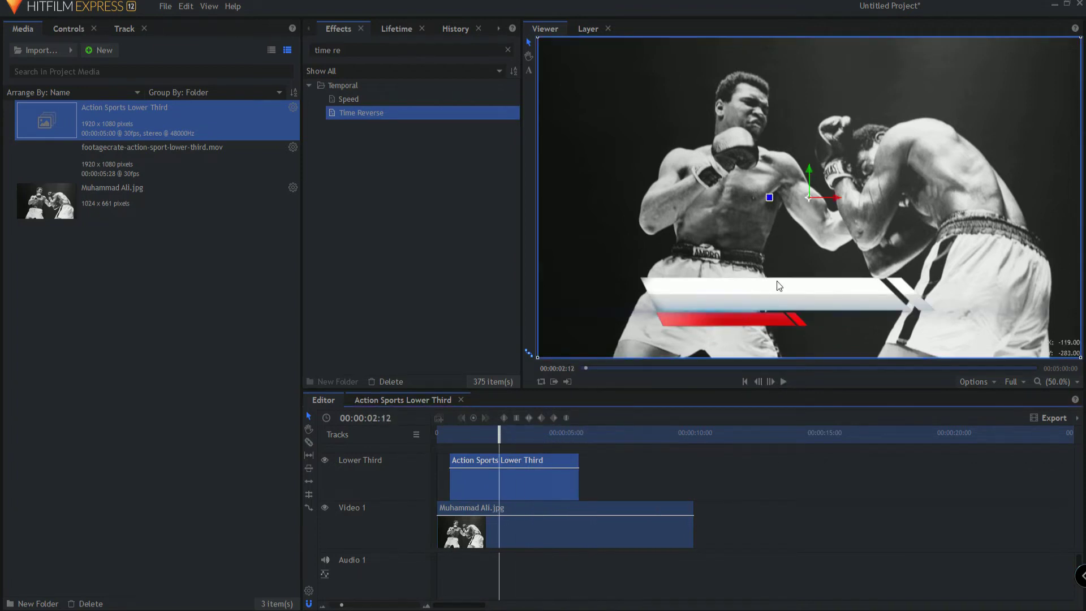
left_click(395, 399)
On a frame showing the full graphic, add a text layer reading 'MUHAMMAD ALI' / 'THE GREATEST'.
left_click(323, 465)
left_click(391, 534)
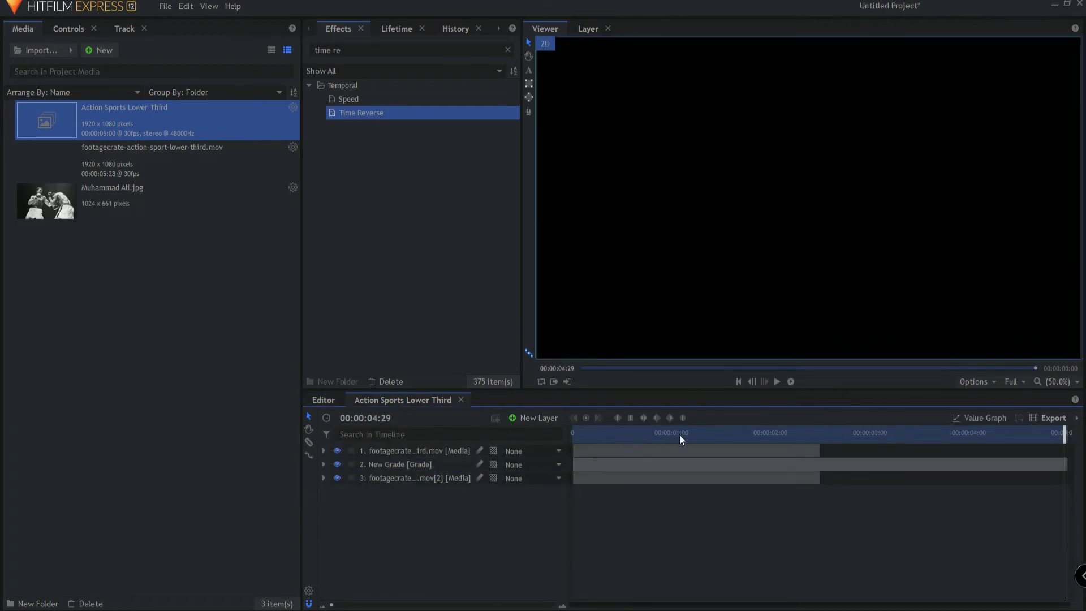
left_click(810, 432)
left_click(535, 416)
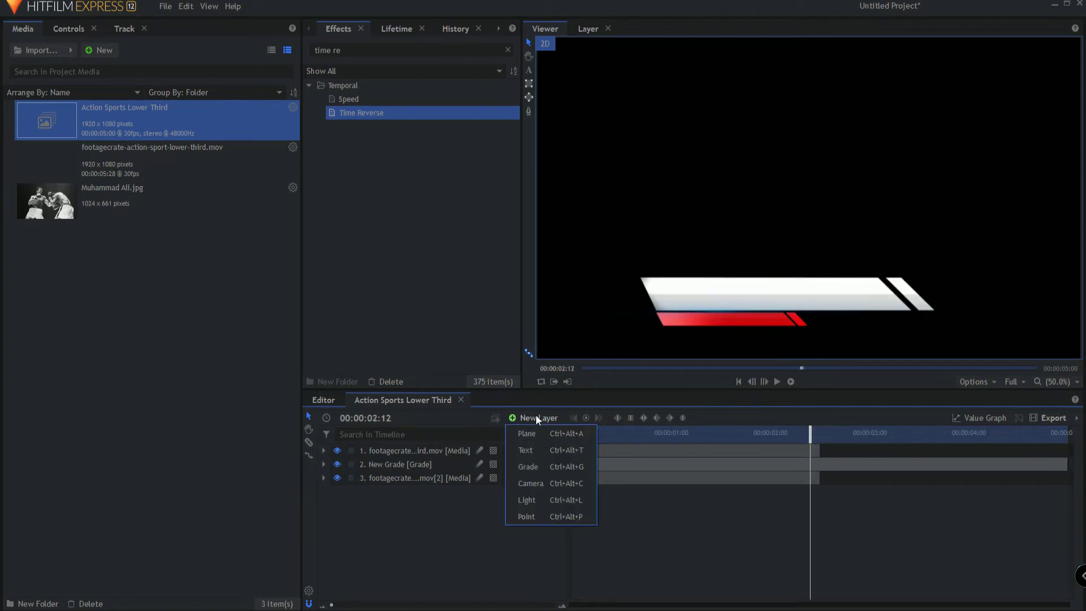
left_click(533, 450)
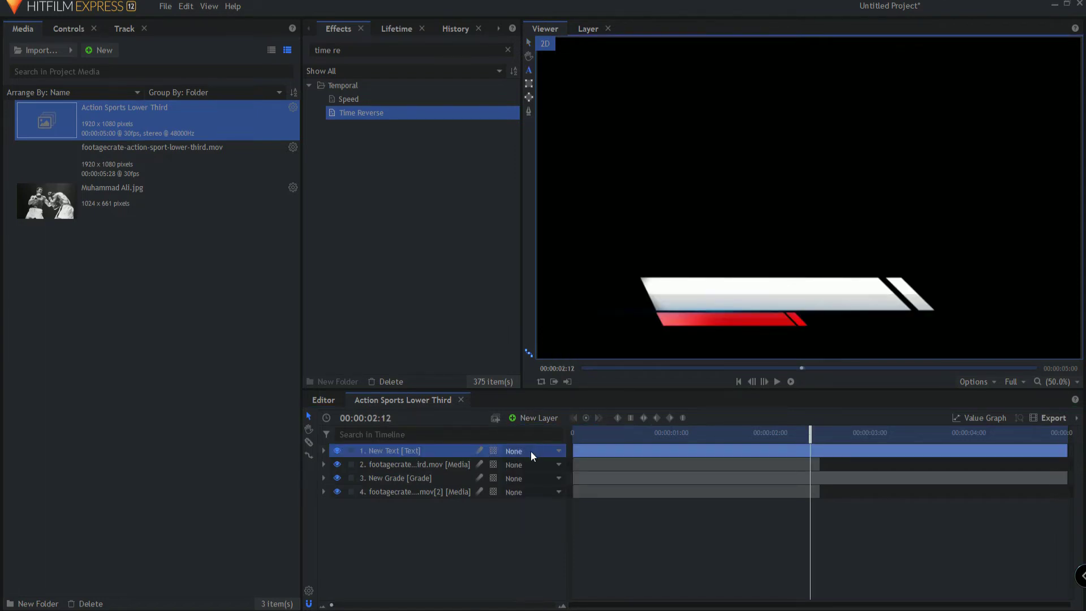
type("MUHAMM")
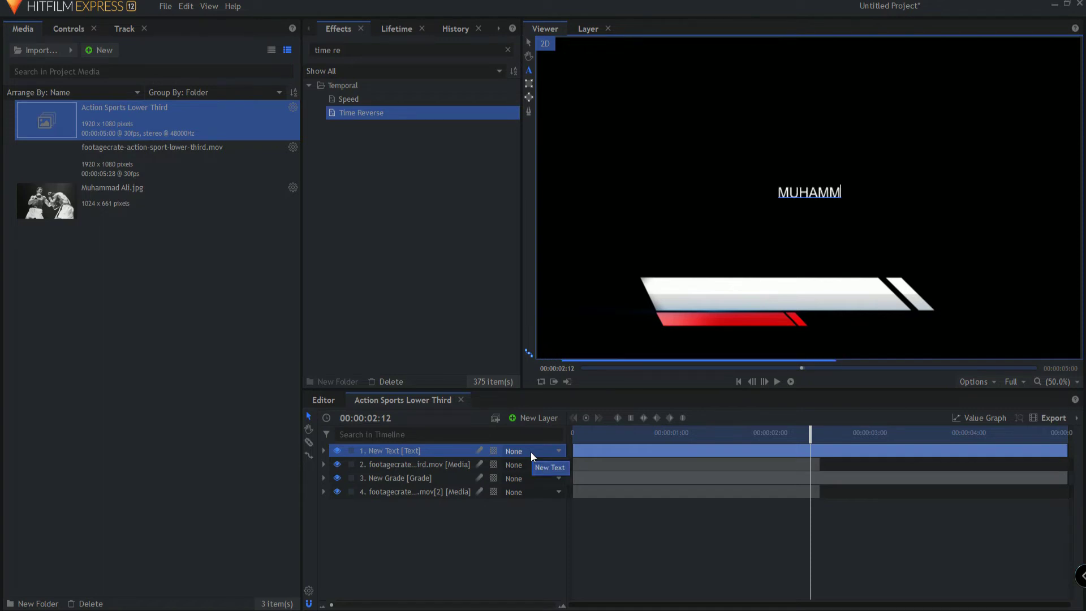
type("AD ALI")
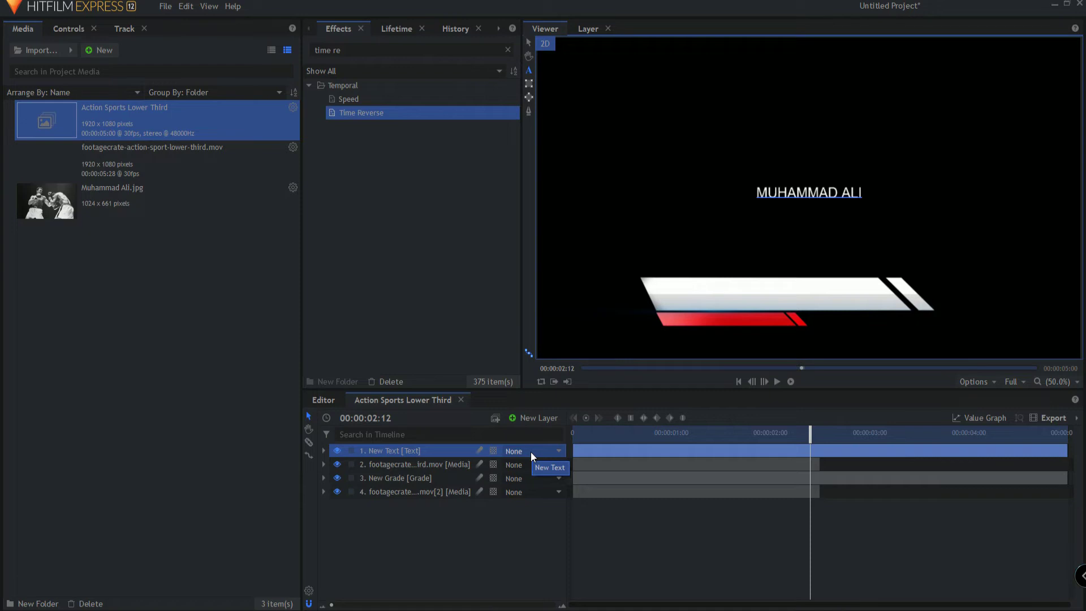
key("Return")
type("THE G")
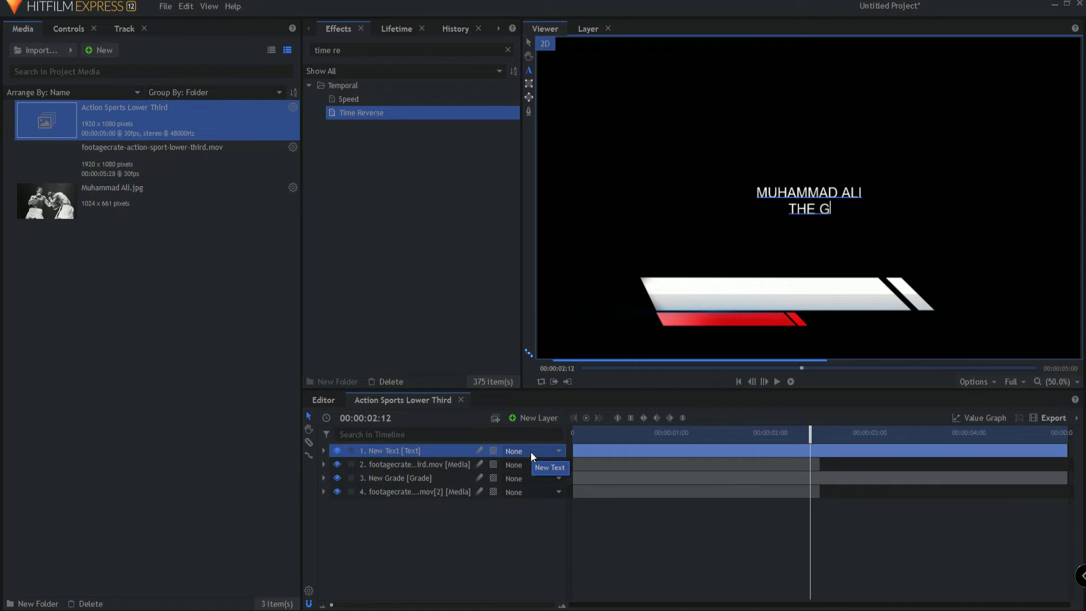
type("REATEST")
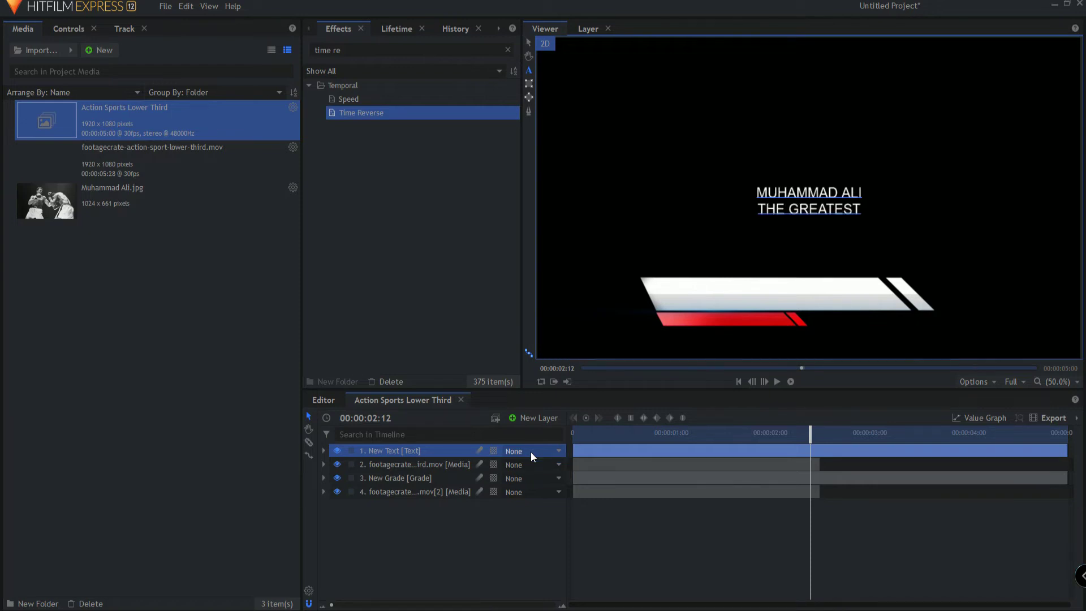
Drag the text down along the Y axis onto the white lower-third bar.
left_click(529, 44)
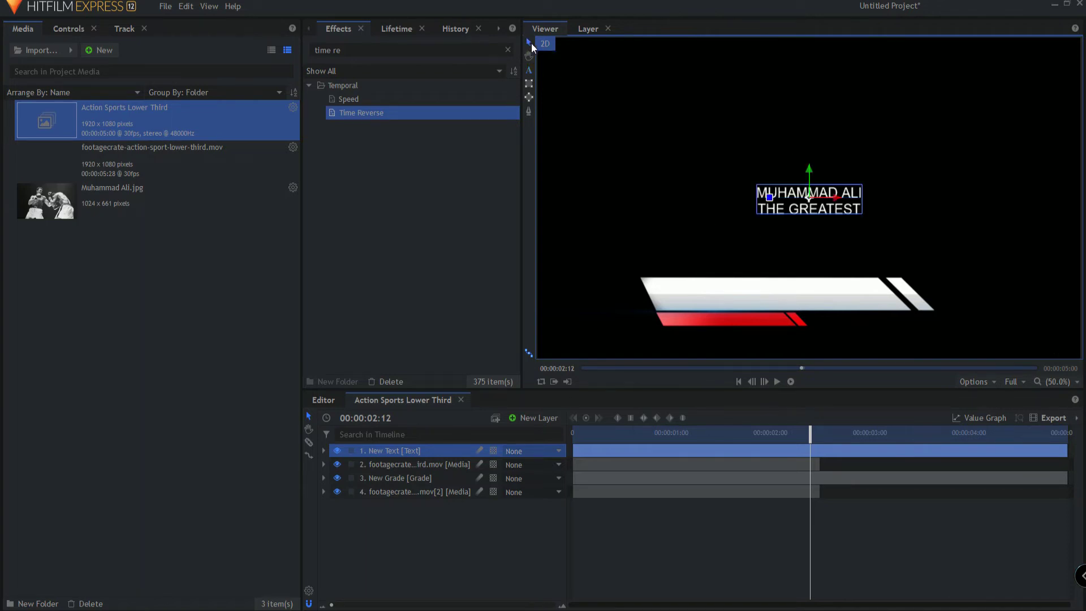
left_click_drag(808, 167, 816, 294)
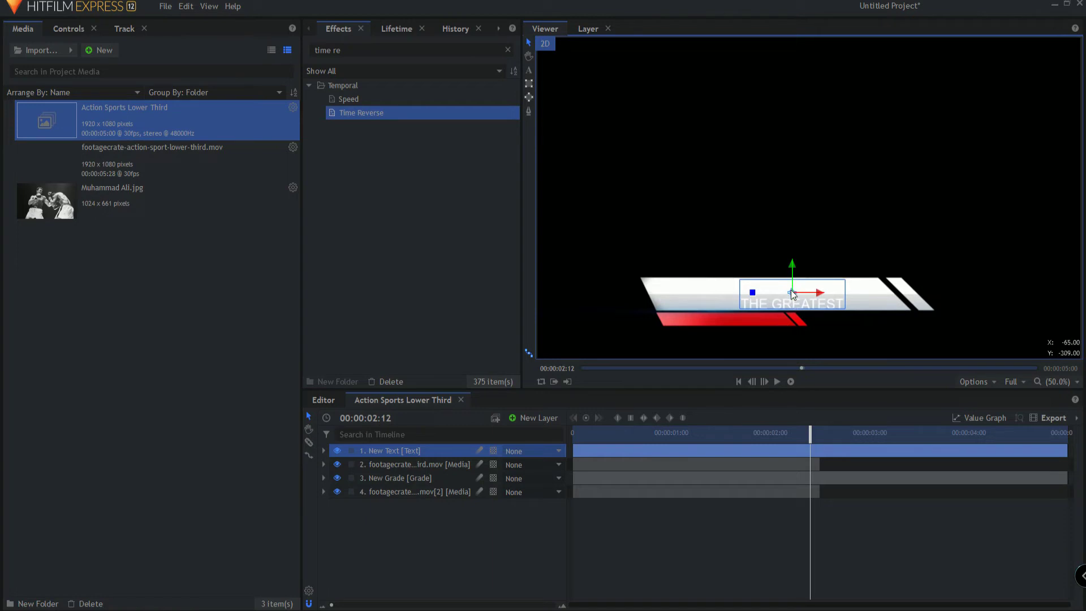
scroll(791, 291, "up", 3)
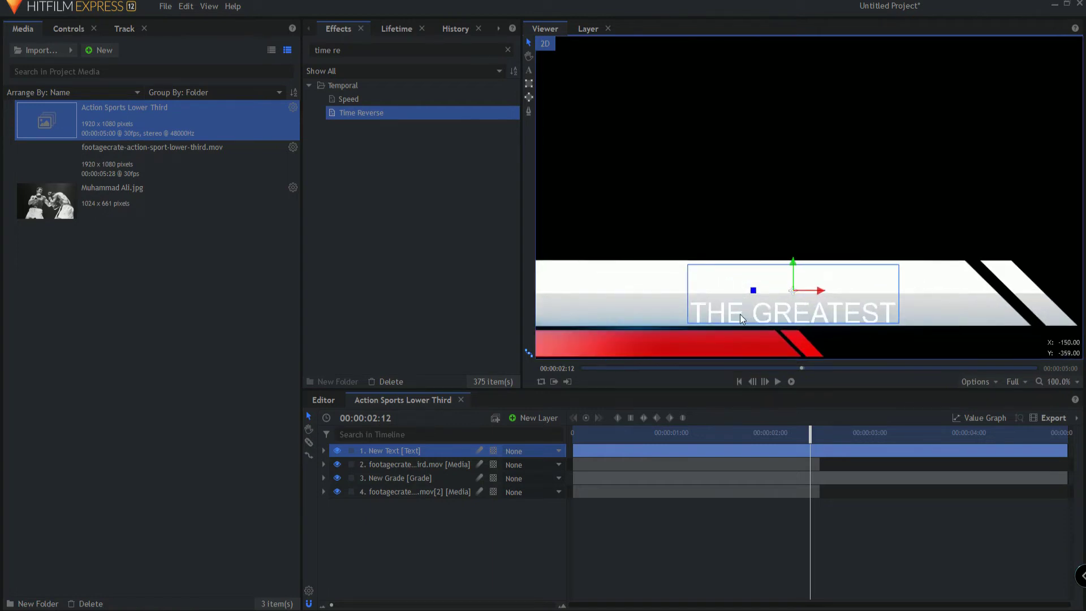
Colour the text red by eyedropping the red bar, and nudge it slightly up on the bar.
left_click(499, 28)
left_click(474, 28)
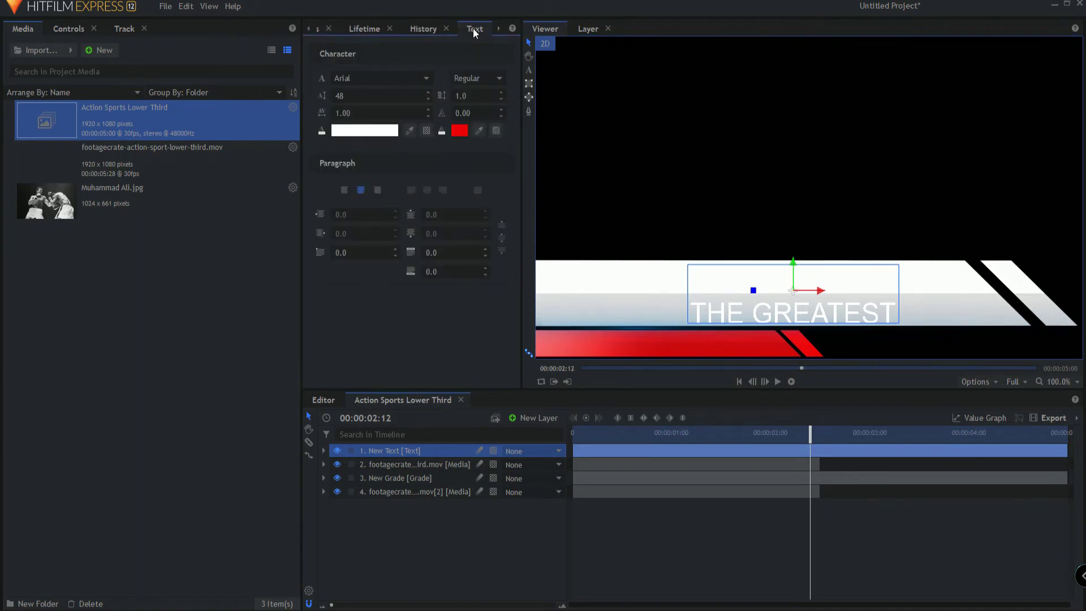
left_click(408, 129)
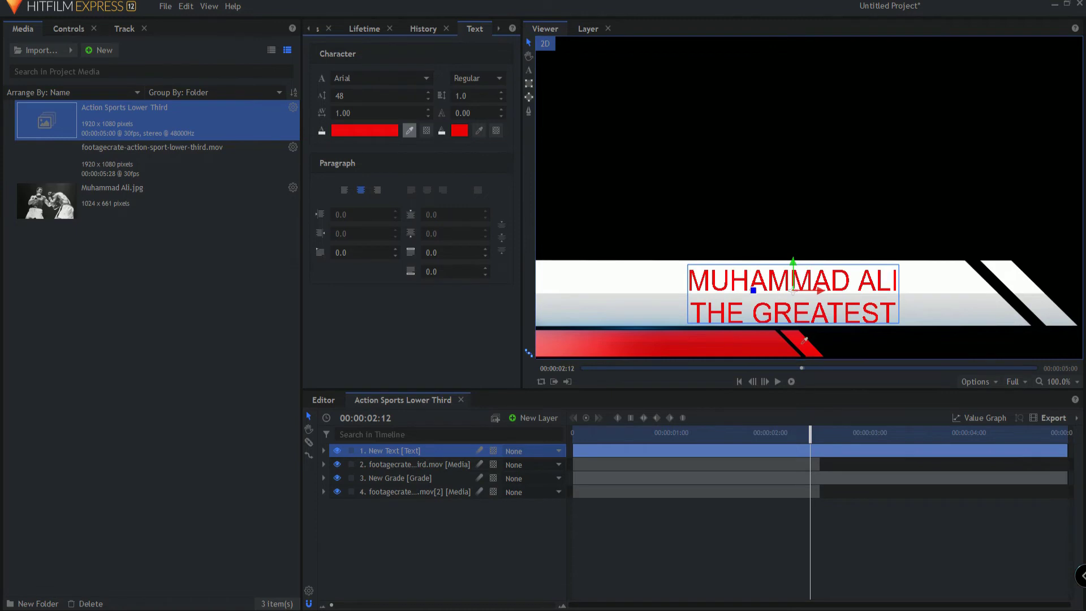
left_click(803, 341)
left_click_drag(793, 262, 818, 293)
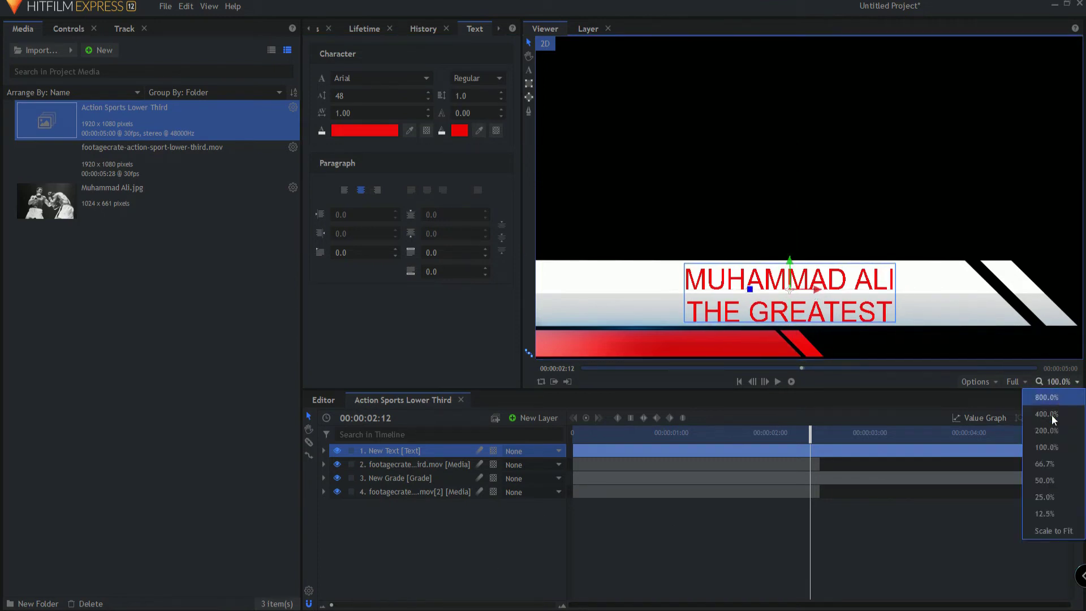
Set the viewer to Scale to Fit and play the main edit from the start to preview.
left_click(1055, 531)
left_click(479, 561)
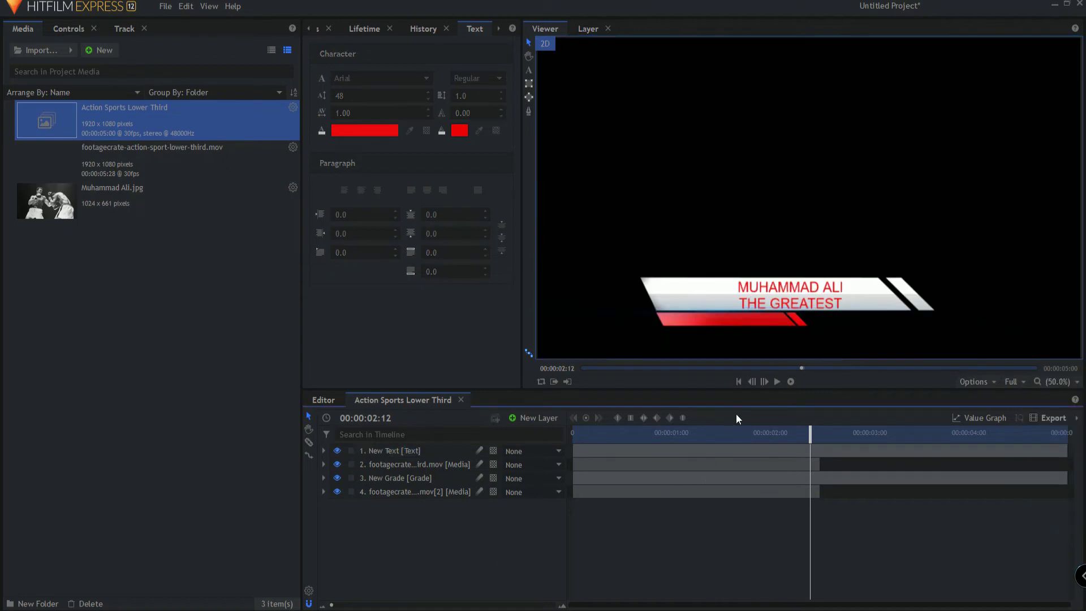
left_click(322, 400)
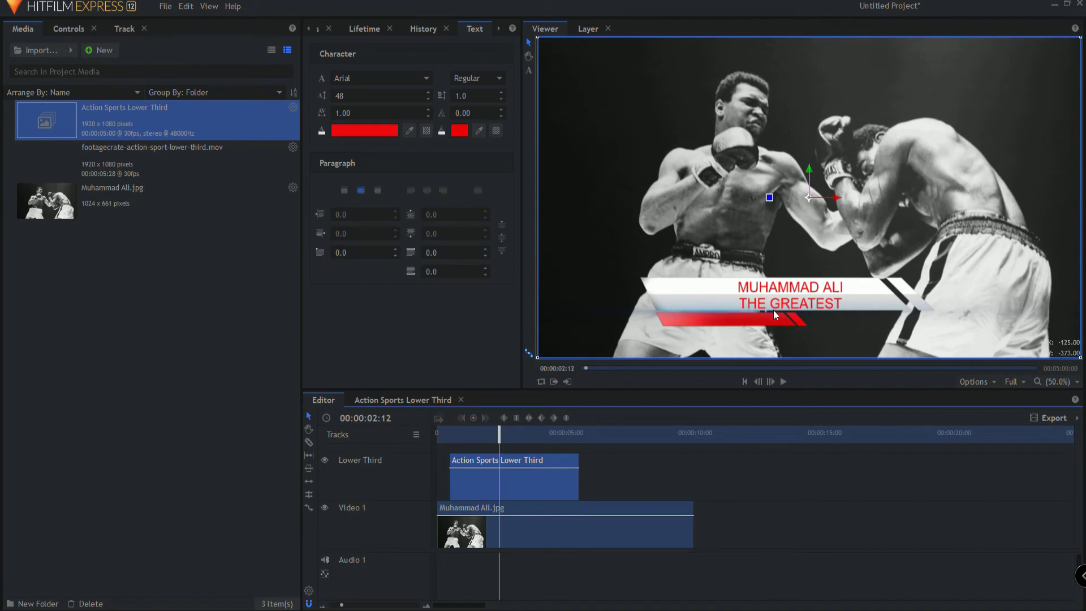
left_click(745, 381)
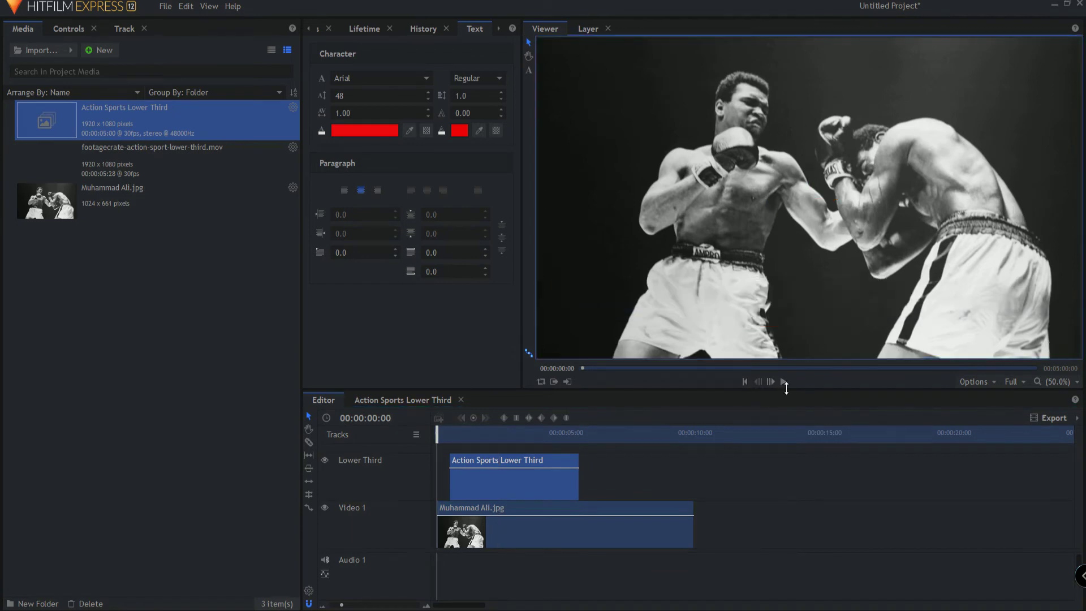
left_click(783, 381)
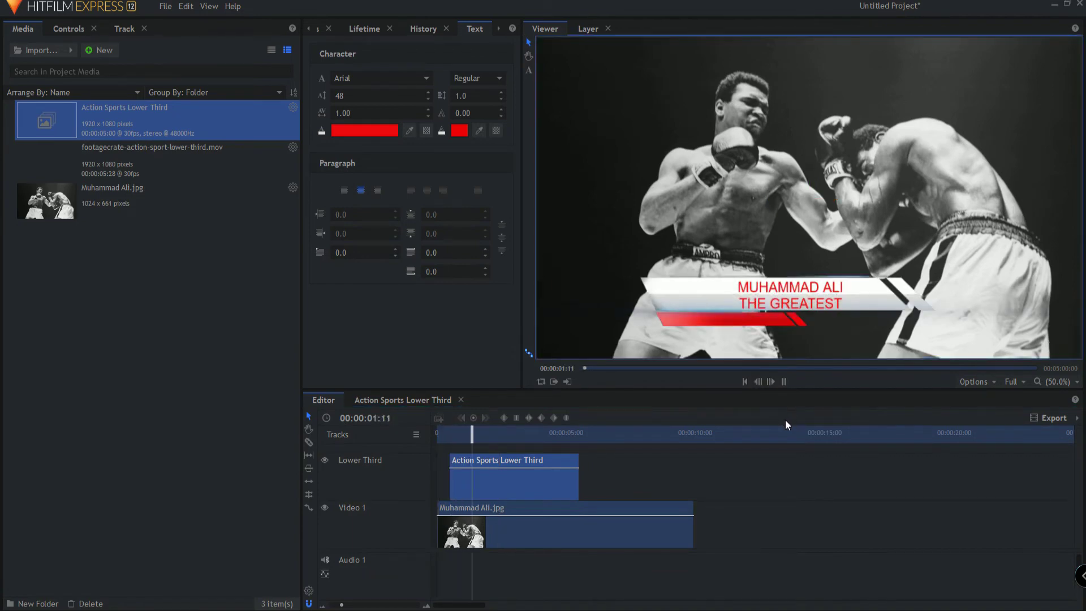
left_click(784, 381)
Scrub the edit to where the graphic animates out and back, then reopen the lower-third composite.
left_click(575, 436)
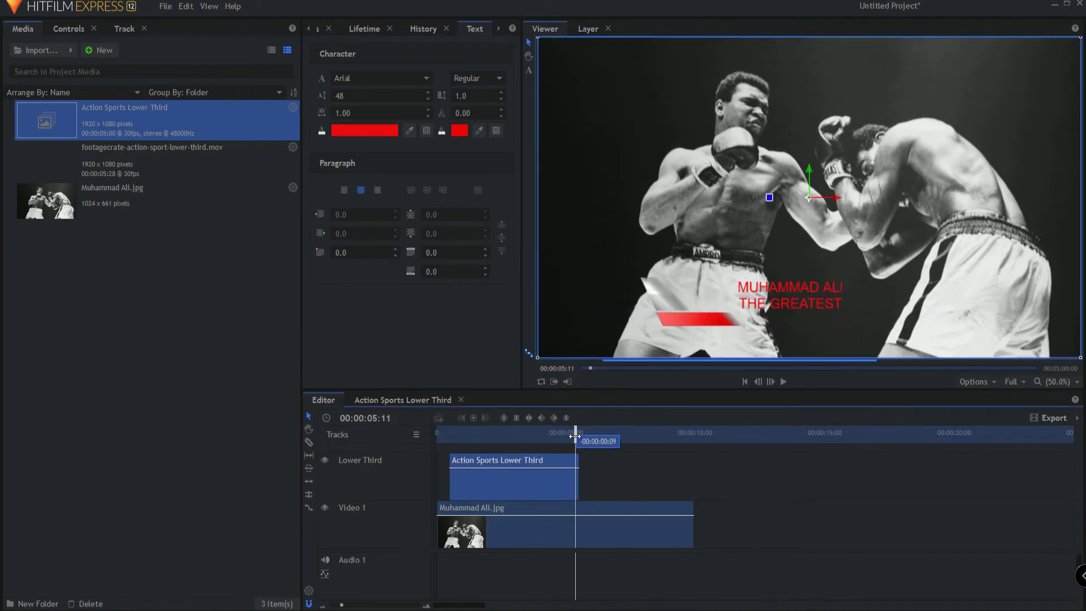
mouse_move(575, 436)
left_mouse_down()
mouse_move(557, 437)
mouse_move(574, 439)
left_mouse_up()
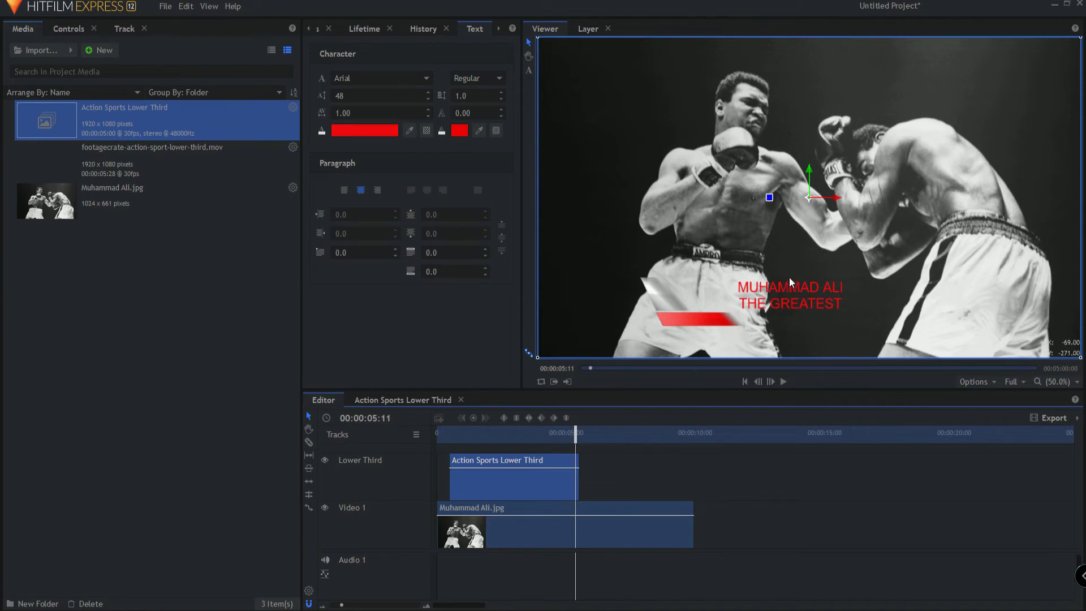
left_click_drag(572, 434, 442, 439)
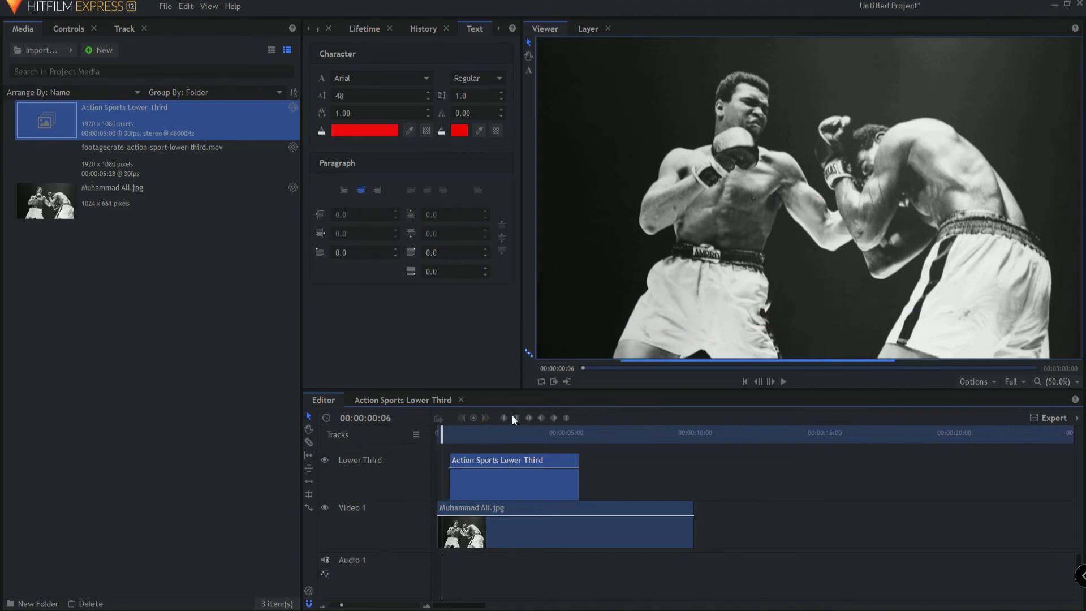
left_click(419, 402)
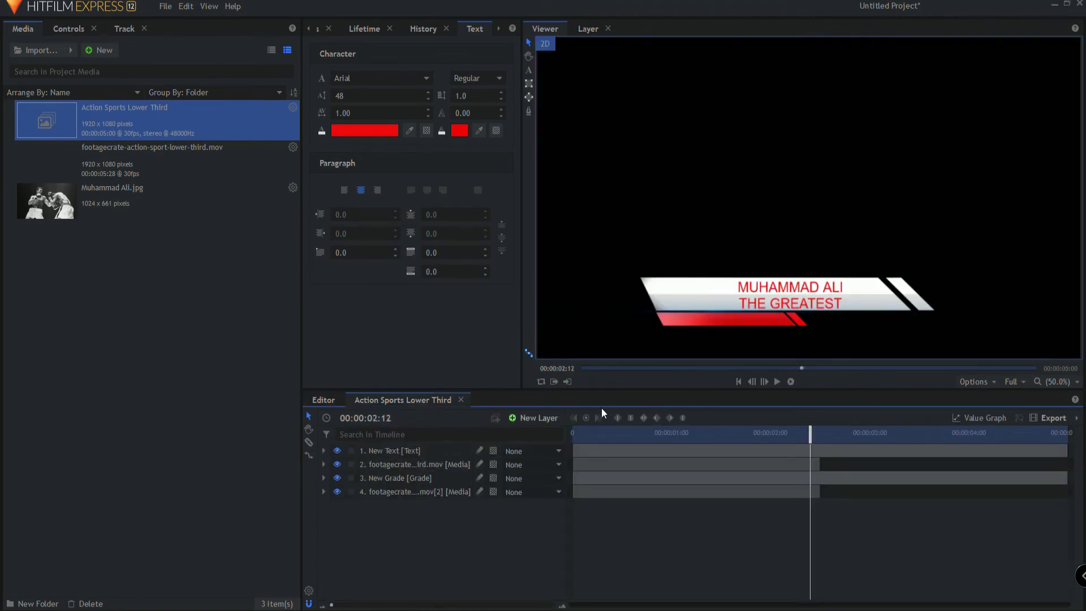
Add a New Grade layer, place it directly beneath New Text, and select the text layer.
left_click_drag(810, 435, 781, 431)
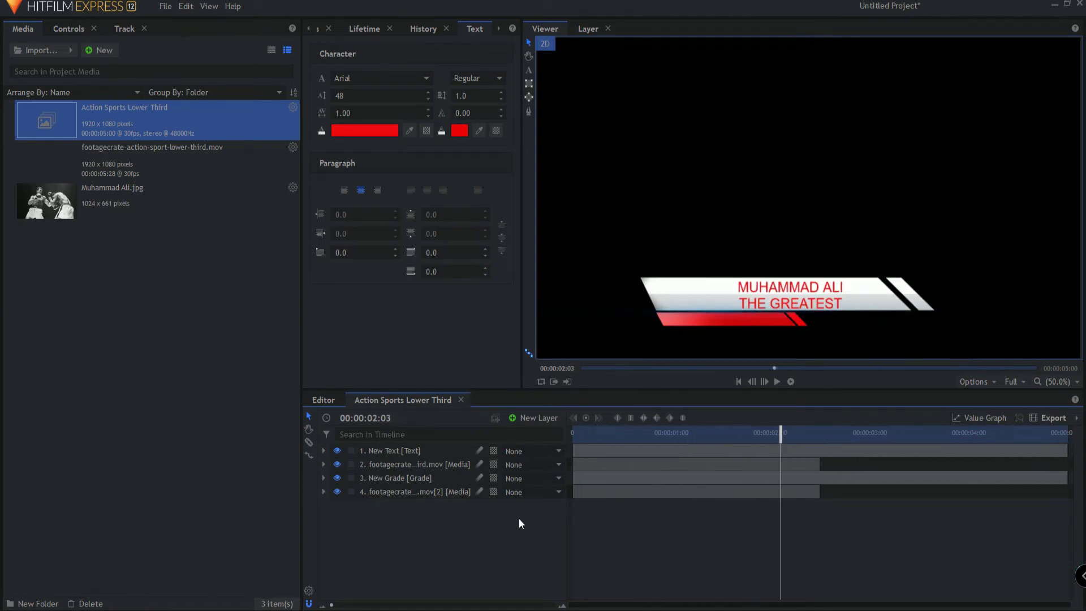
left_click(539, 418)
left_click(527, 467)
left_click_drag(430, 451, 406, 482)
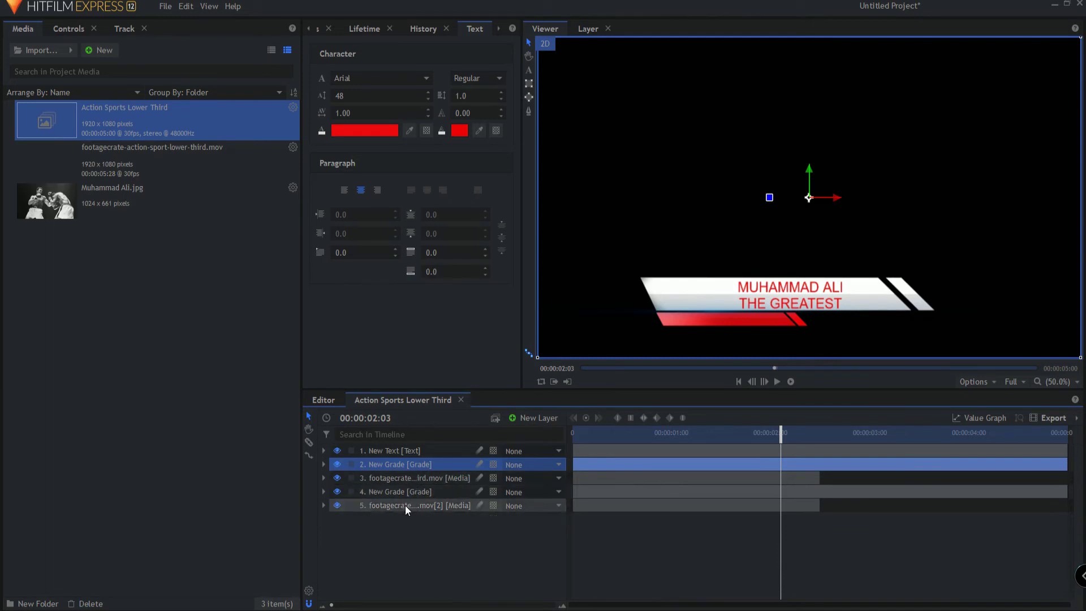
left_click(394, 452)
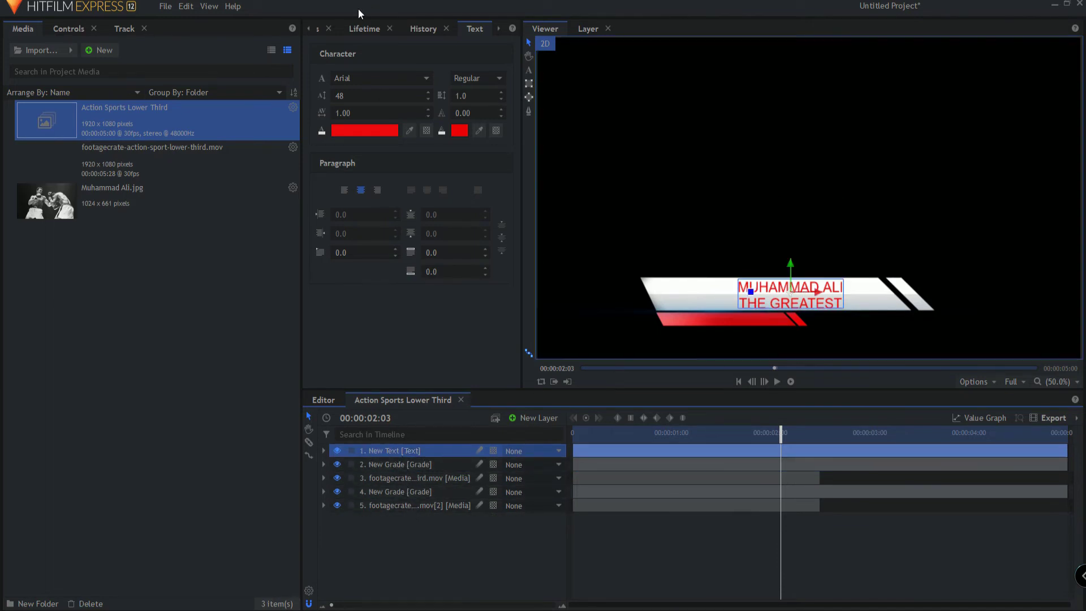
Search the effects library for 'set' and apply Set Matte to the New Text layer.
left_click(308, 29)
left_click(341, 27)
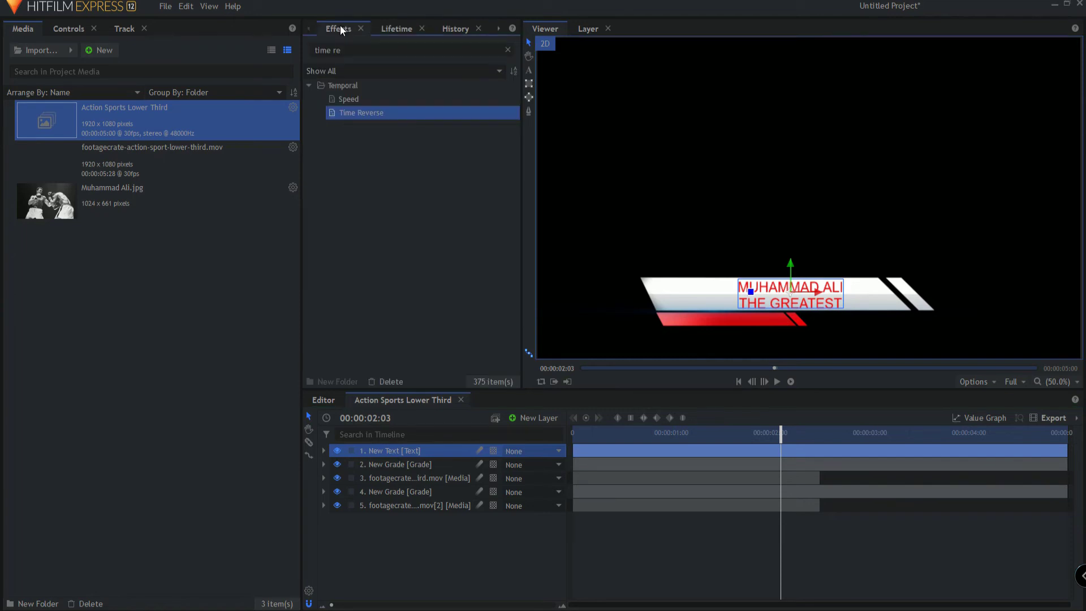
triple_click(351, 50)
type("set")
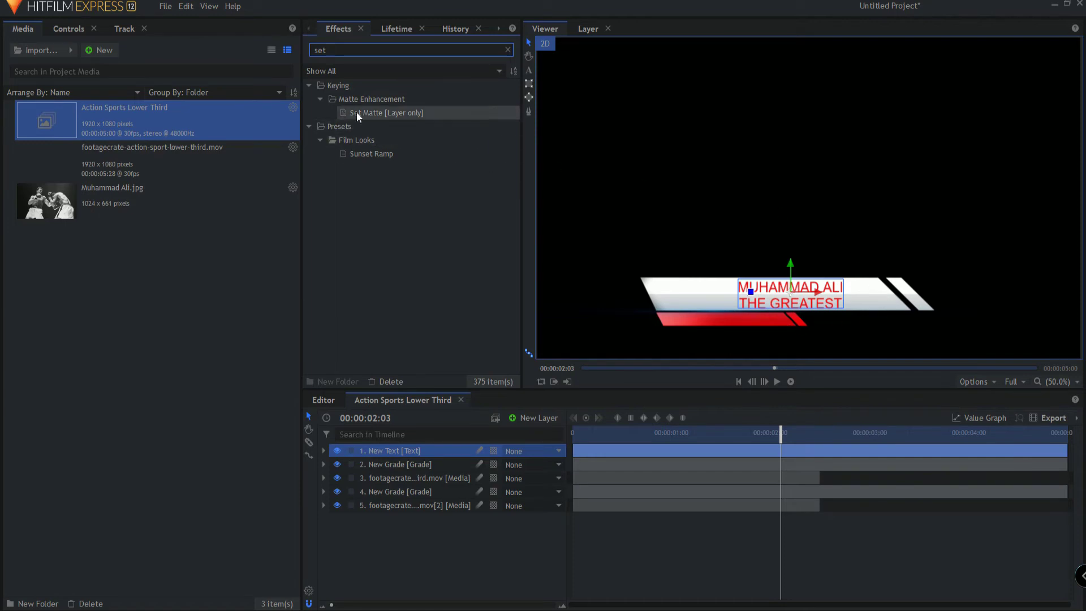
left_click_drag(354, 112, 397, 455)
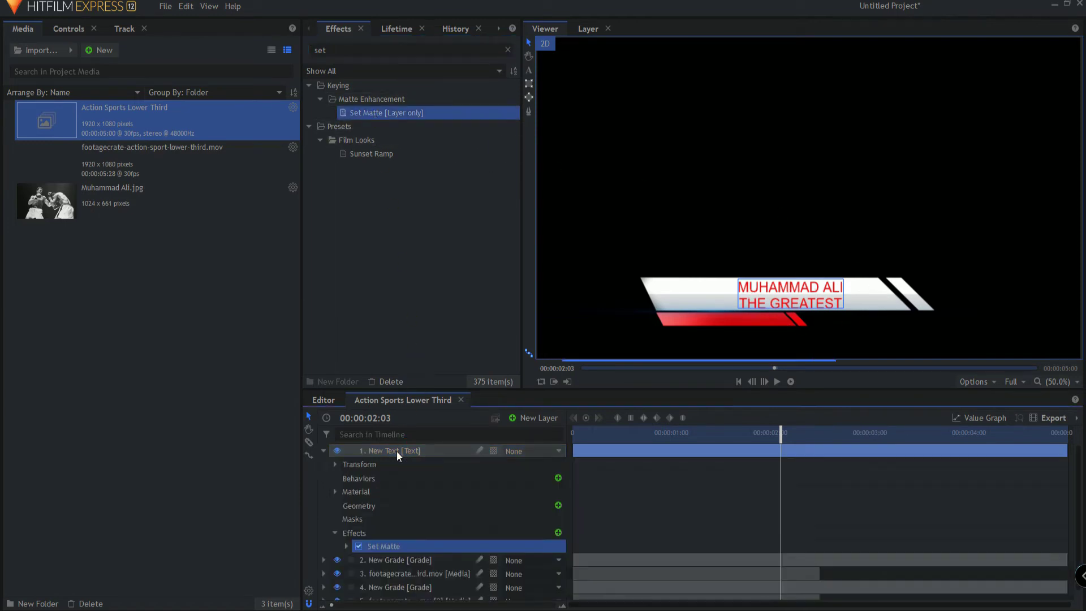
Set the Set Matte source layer to 2. New Grade.
left_click(346, 546)
scroll(441, 528, "down", 2)
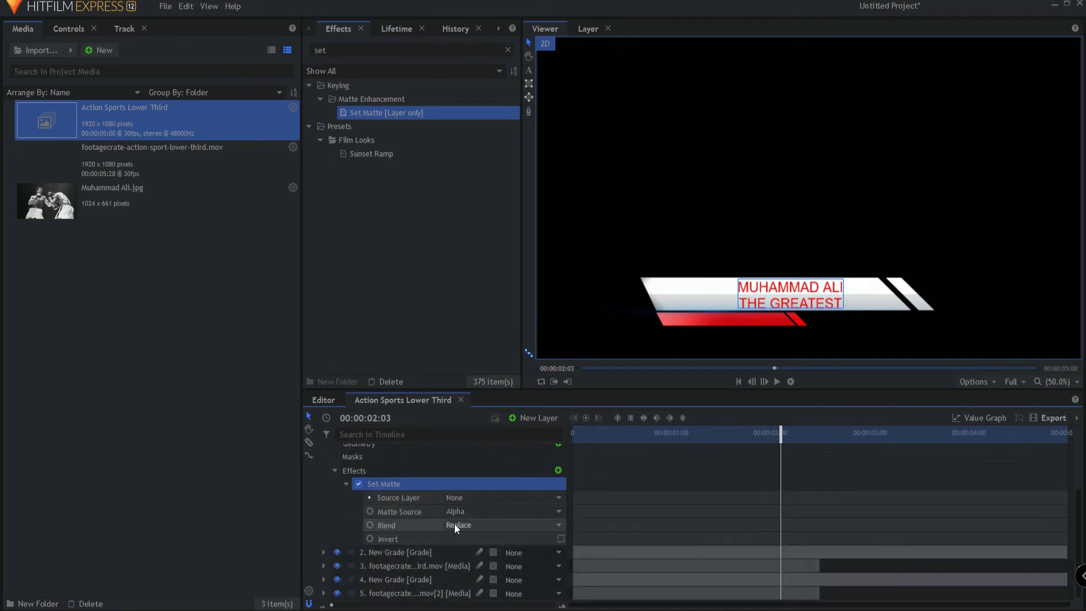
left_click(468, 498)
left_click(478, 531)
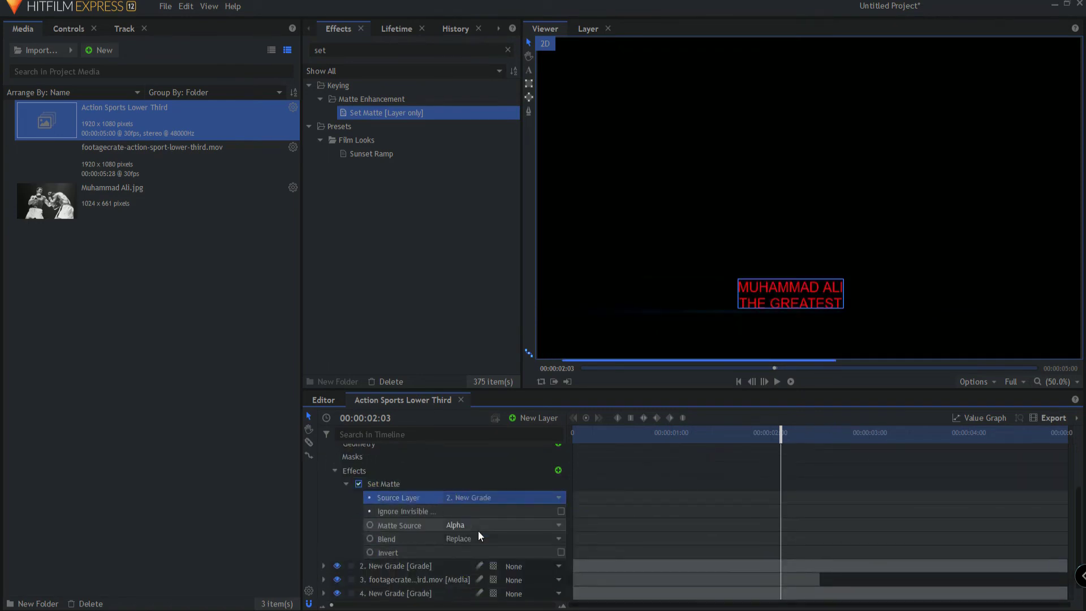
scroll(332, 477, "up", 2)
left_click(324, 457)
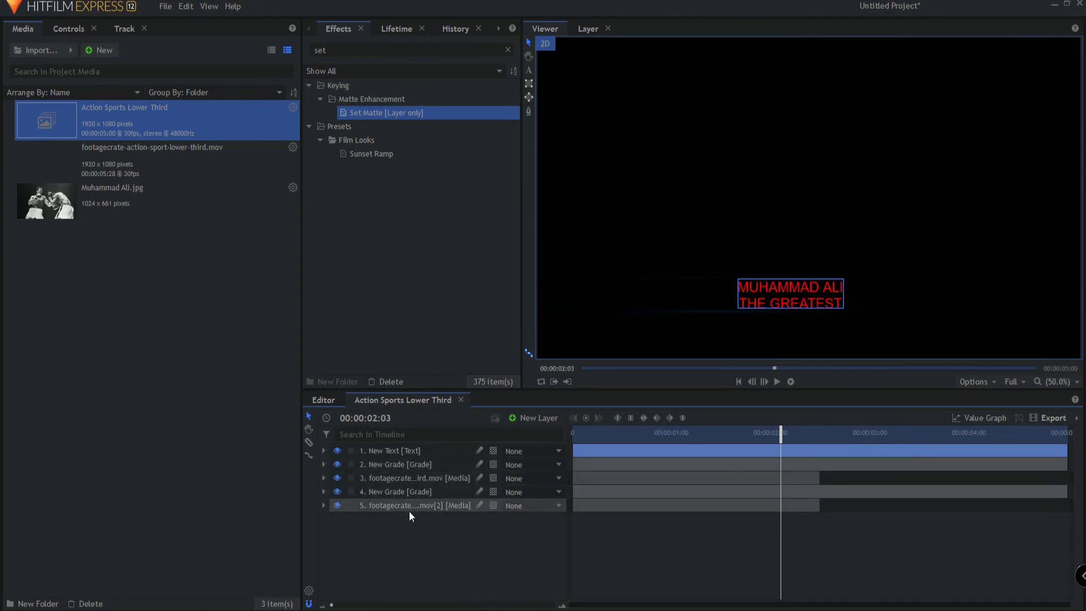
Tick Invert on the matte and set its blend mode to Subtract.
left_click_drag(782, 431, 605, 434)
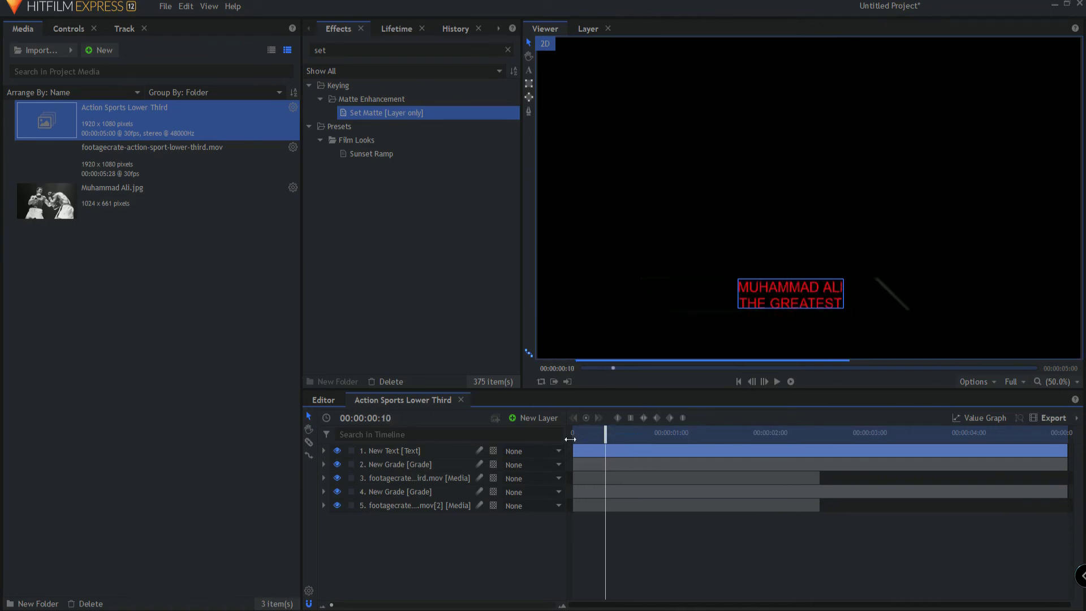
left_click(391, 453)
left_click(323, 450)
scroll(412, 527, "down", 2)
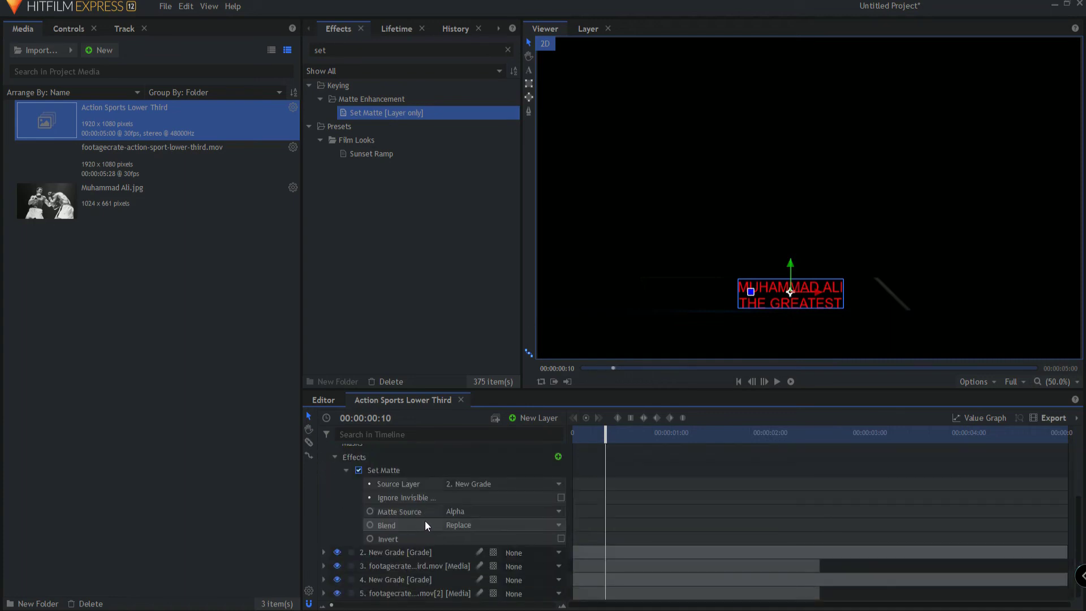
left_click(561, 538)
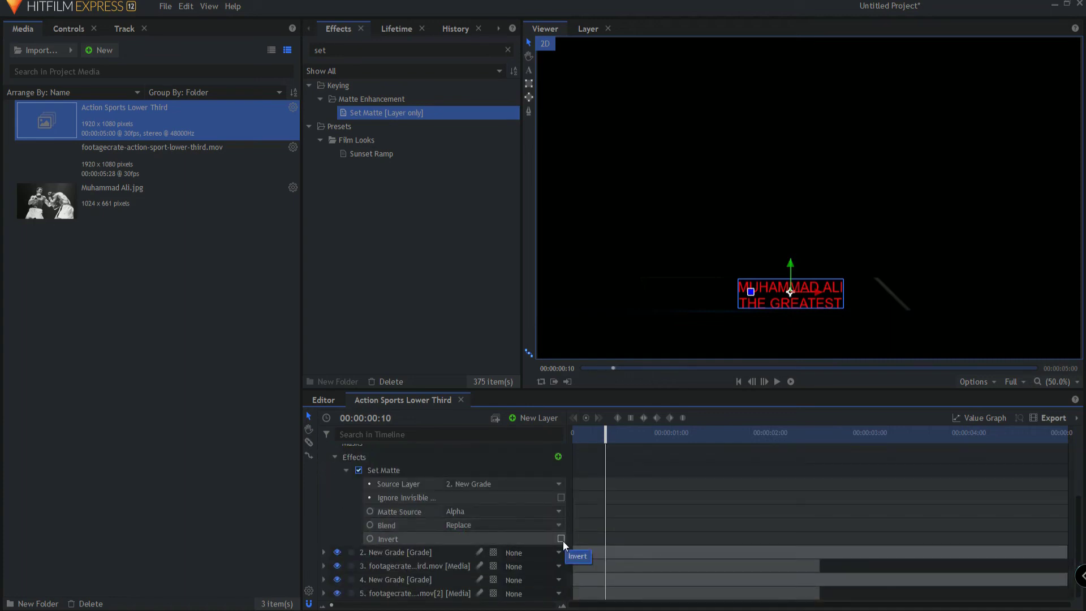
left_click(461, 525)
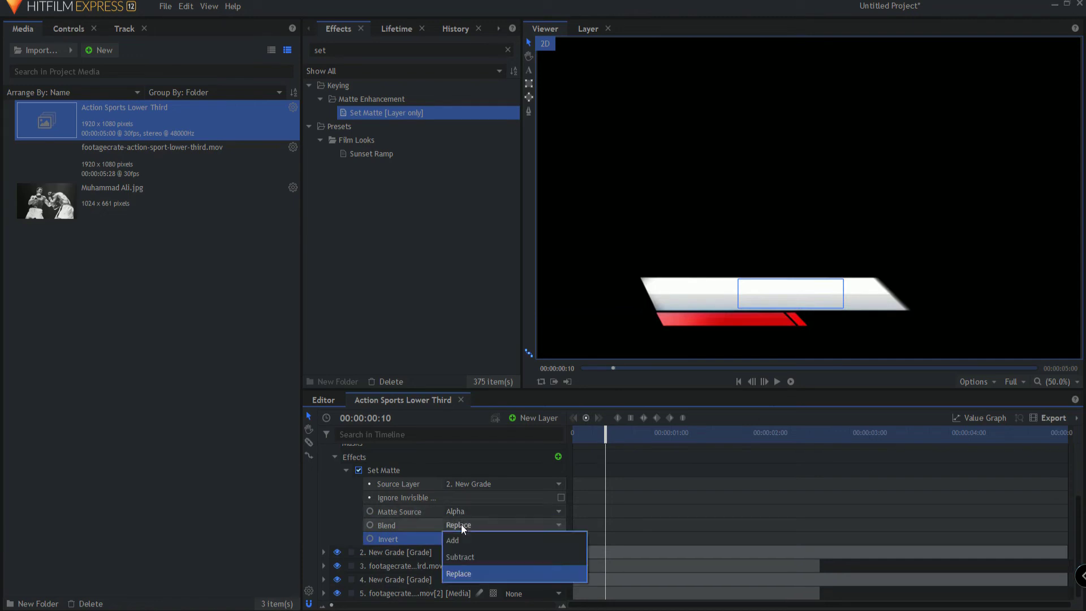
left_click(462, 561)
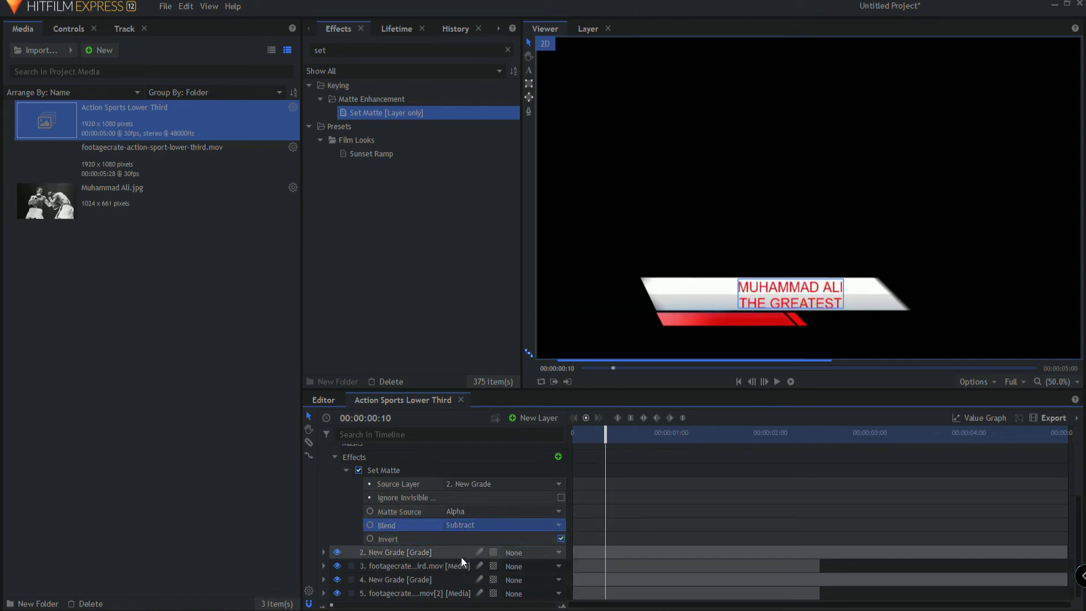
left_click(739, 382)
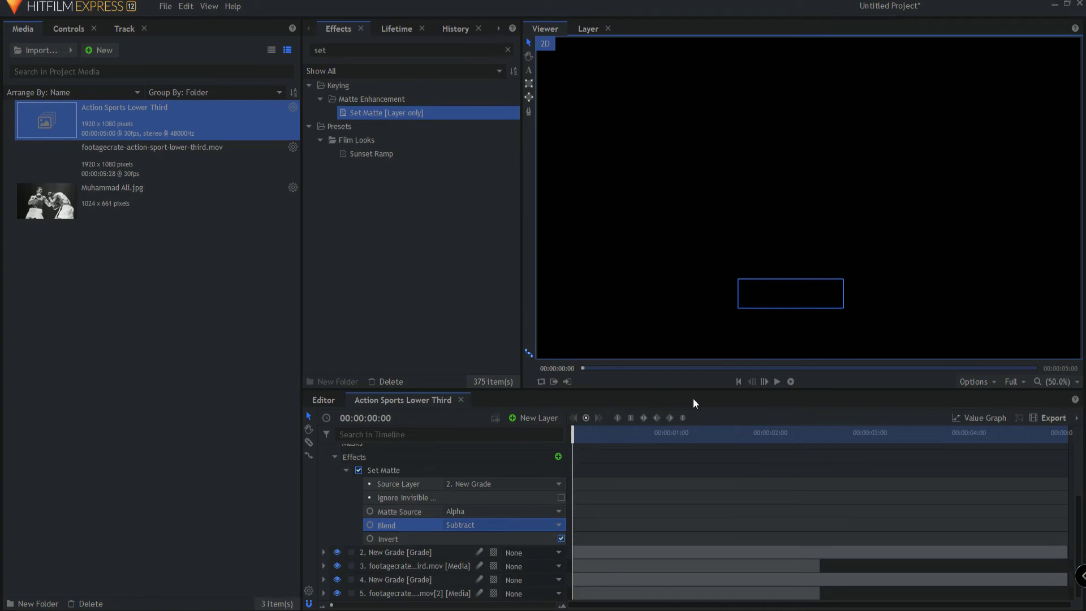
Collapse and deselect the text layer, then play the composite shot preview.
scroll(390, 447, "up", 5)
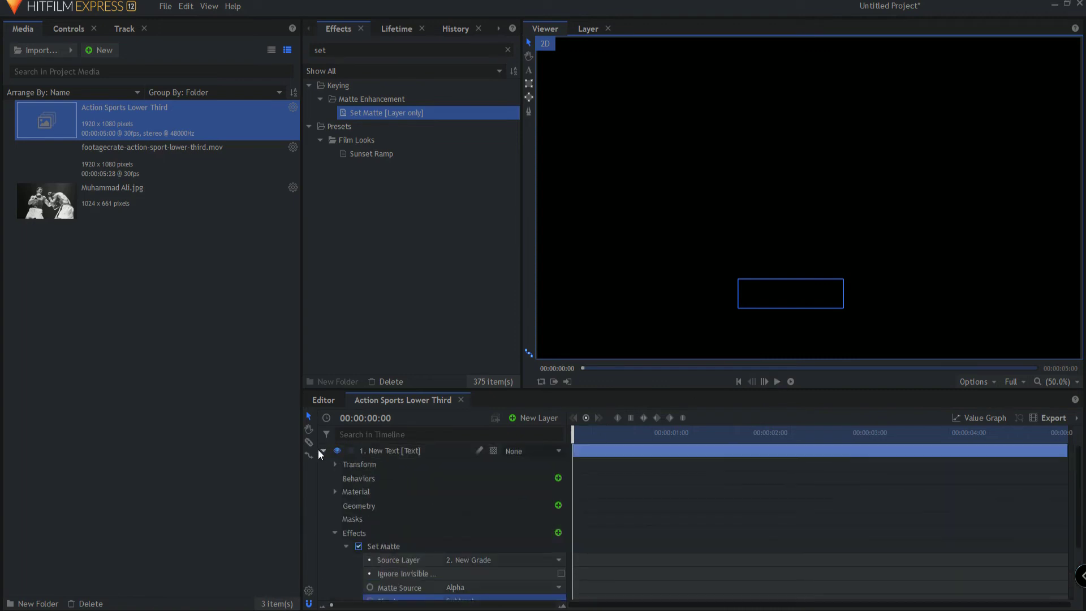
left_click(324, 451)
left_click(805, 353)
left_click(777, 381)
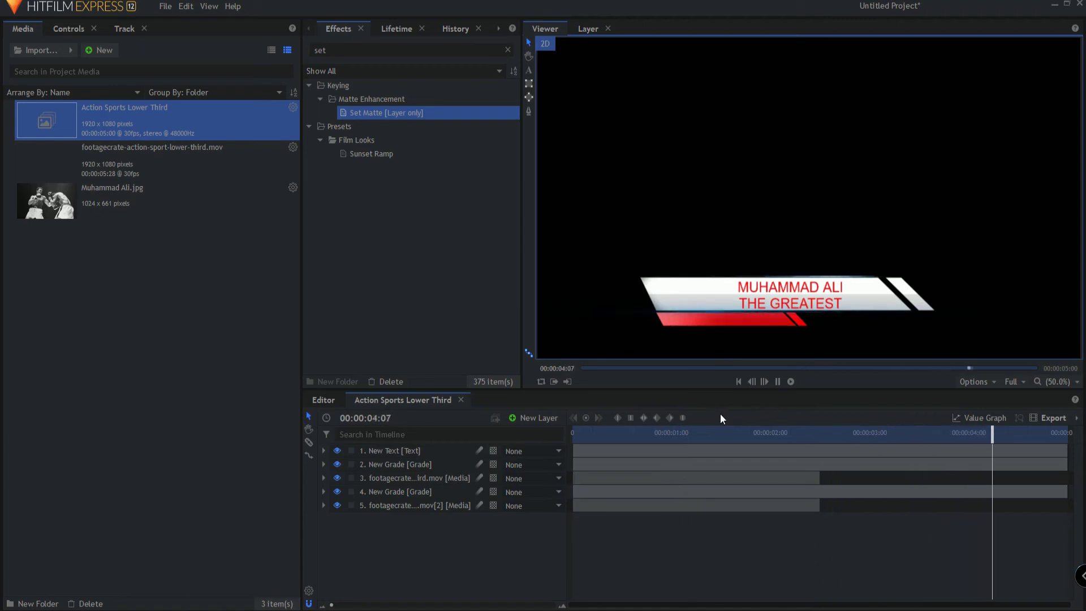
In the main edit, play from the start, then scrub to 00:00:03:08 where the lower third shows.
left_click(323, 400)
left_click(783, 382)
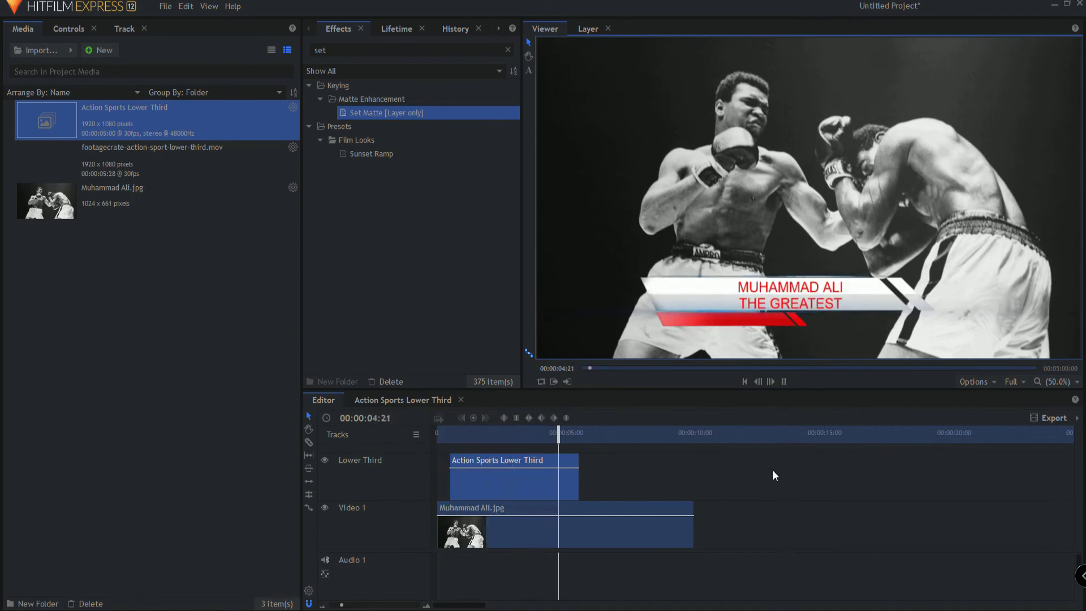
left_click(783, 381)
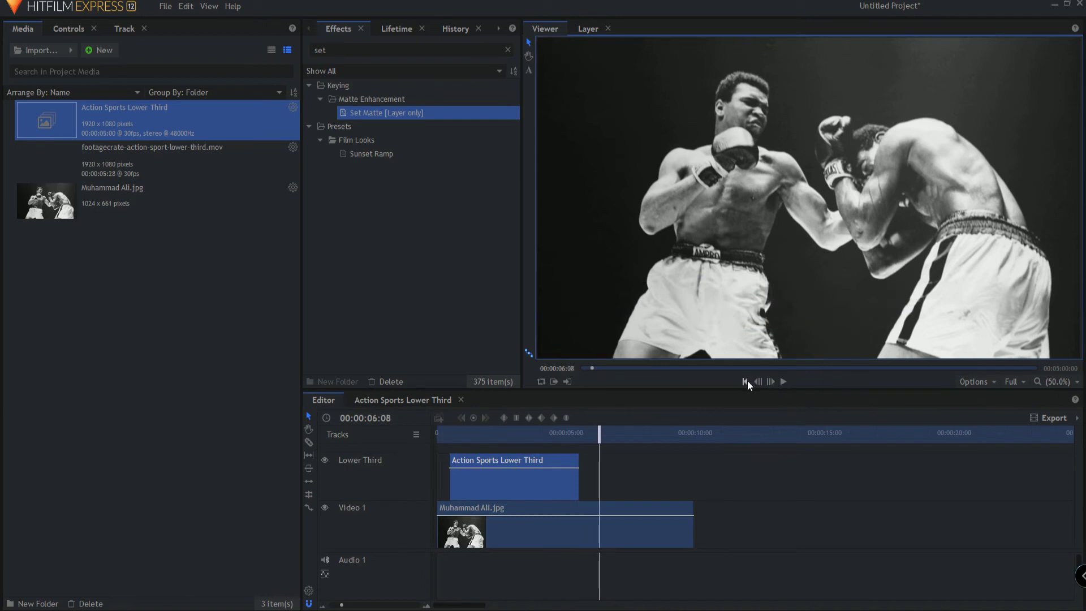
left_click(745, 382)
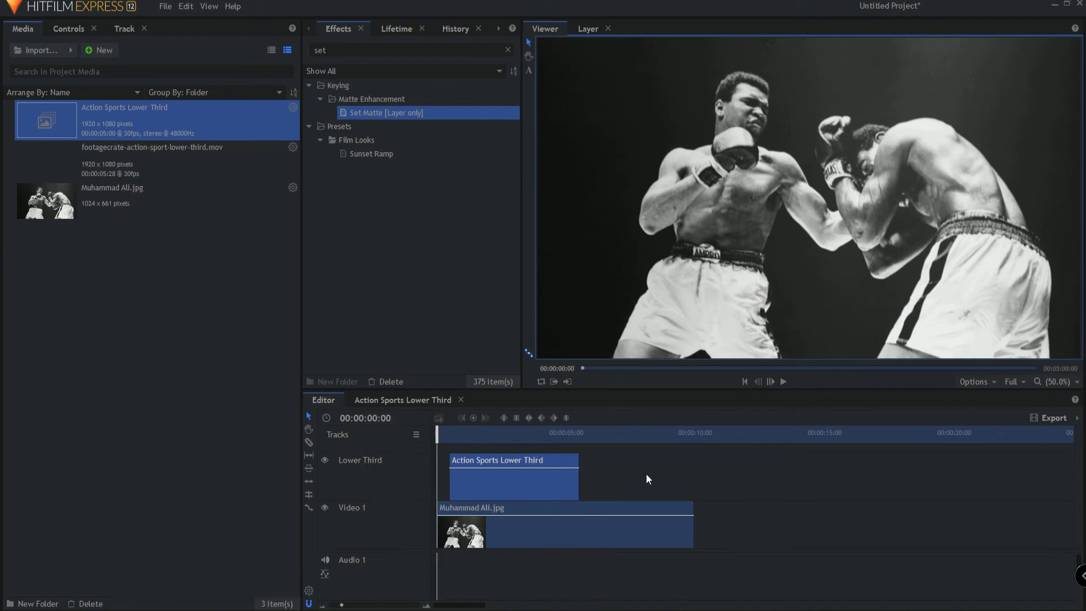
left_click_drag(440, 434, 521, 432)
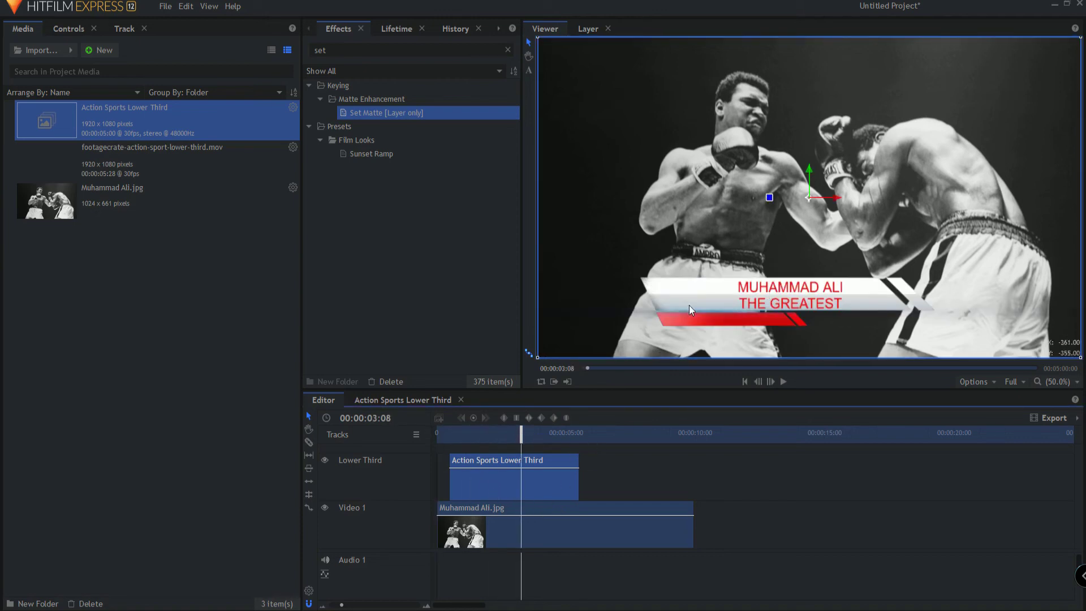
Reopen the Action Sports Lower Third composite at a frame showing the graphic.
left_click(407, 400)
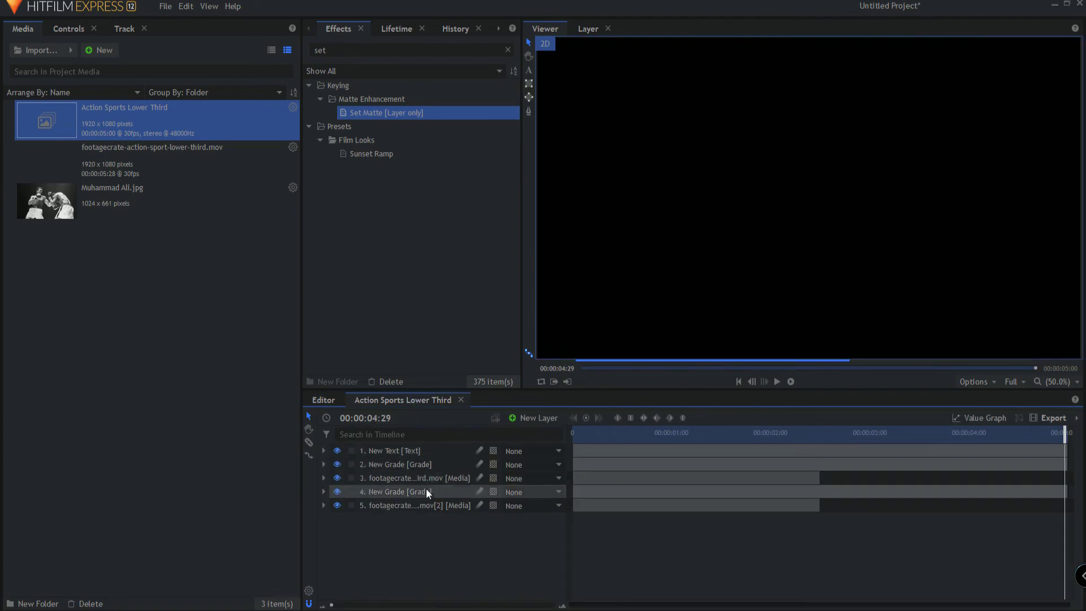
left_click(802, 434)
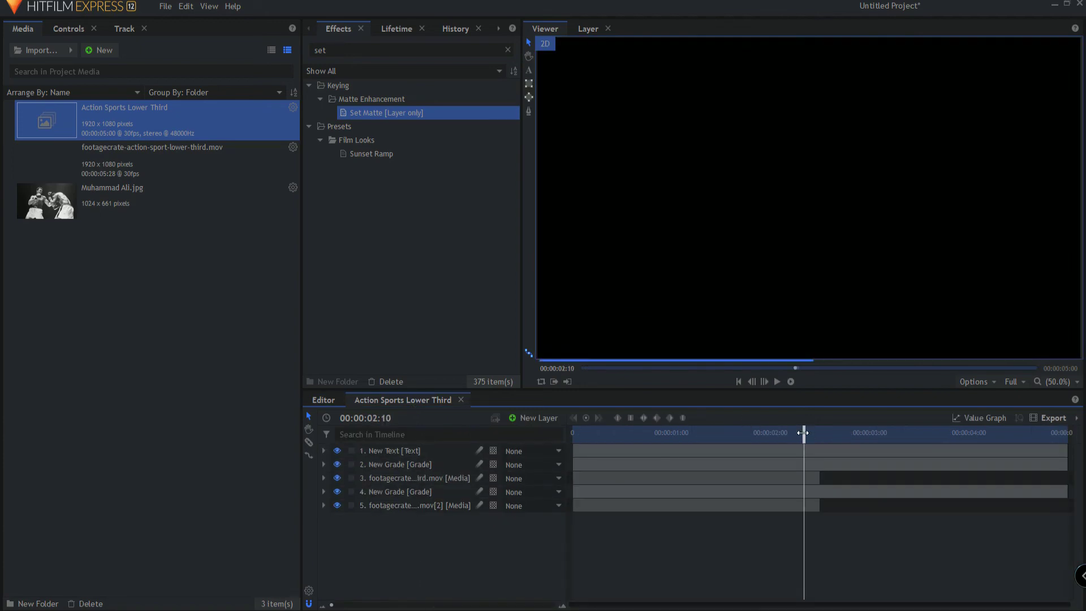
left_click(325, 401)
left_click(395, 402)
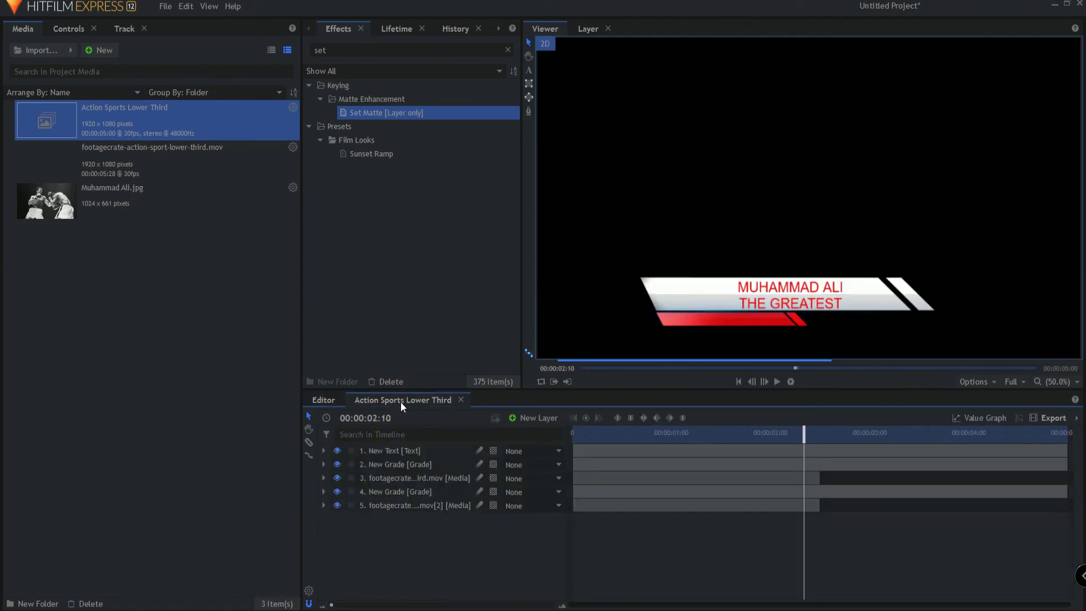
Add a New Point layer and parent layers 2–6 to 1. New Point.
left_click(538, 419)
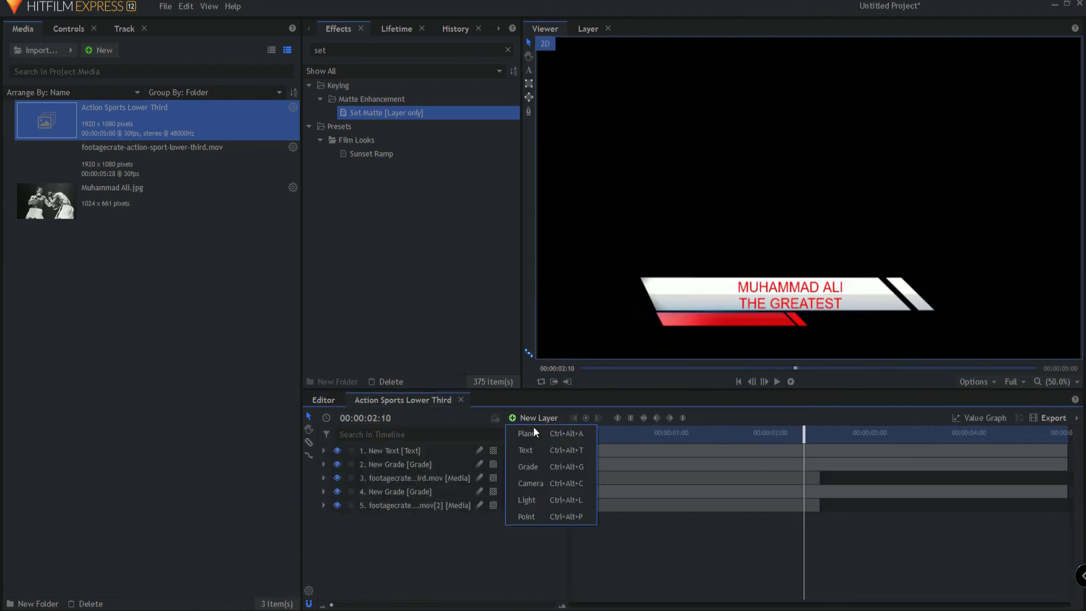
left_click(517, 516)
left_click_drag(404, 562, 370, 467)
left_click(517, 465)
left_click(536, 500)
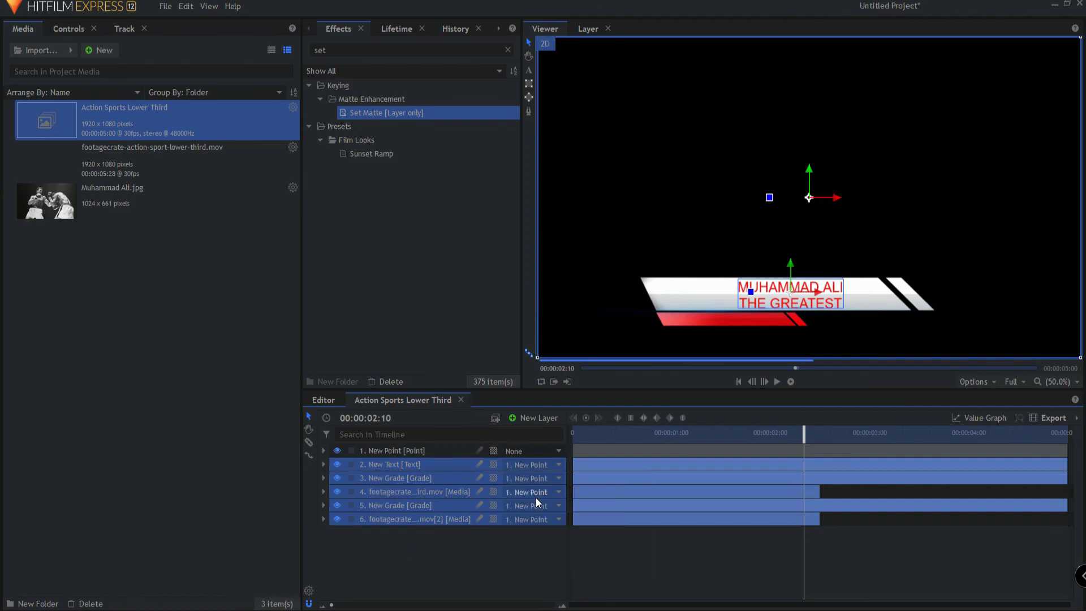
Drag New Point to shift the lower third down and left, then scrub the main edit to check it.
left_click(408, 453)
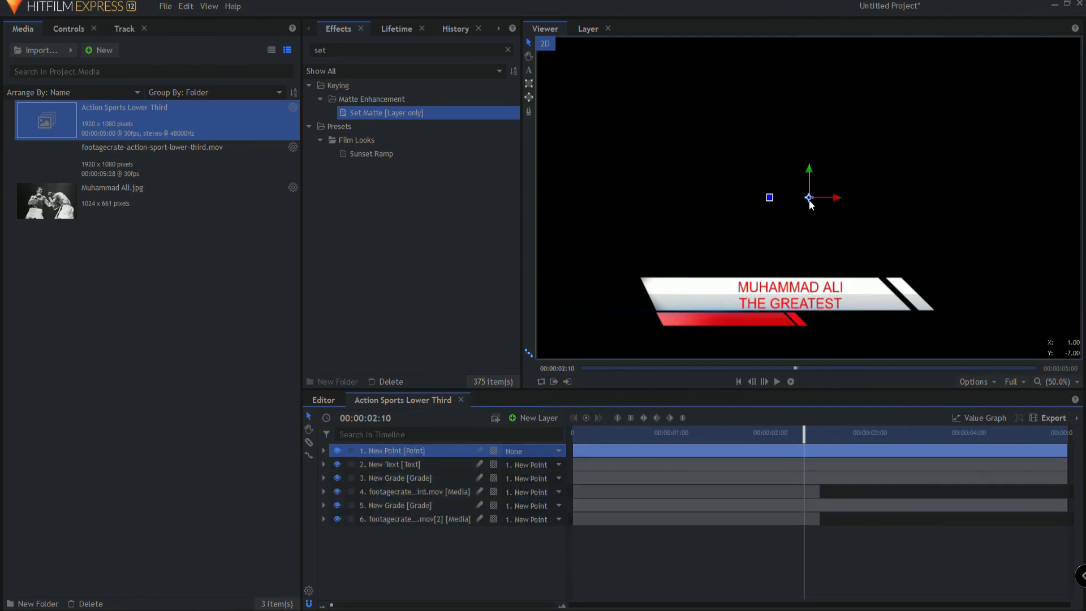
left_click_drag(815, 199, 730, 217)
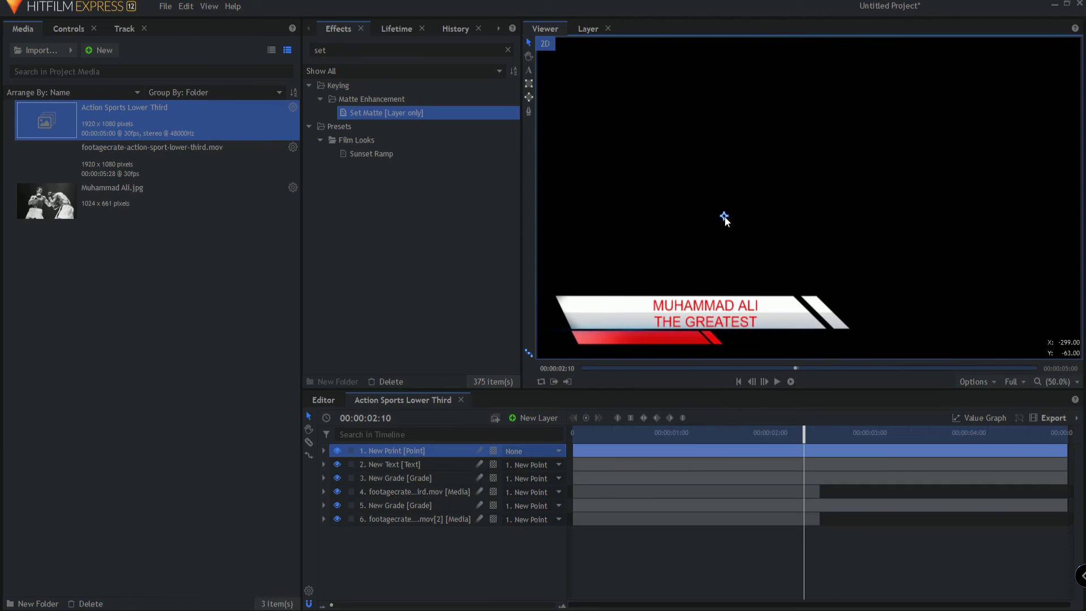
left_click(324, 400)
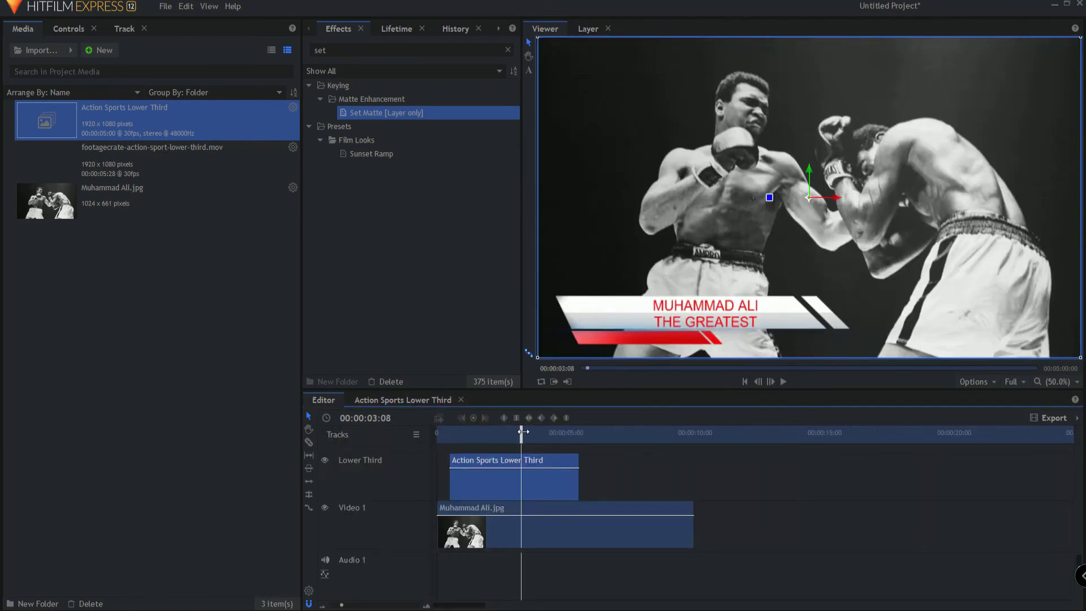
mouse_move(521, 433)
left_mouse_down()
mouse_move(477, 434)
mouse_move(576, 433)
mouse_move(487, 423)
mouse_move(503, 425)
left_mouse_up()
right_click(124, 138)
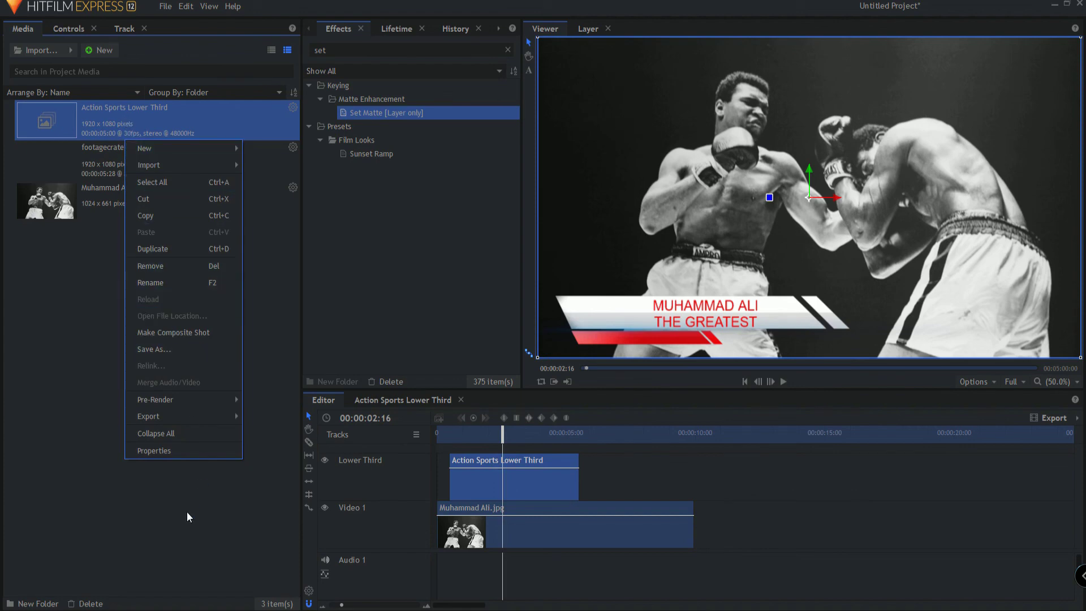
left_click(181, 471)
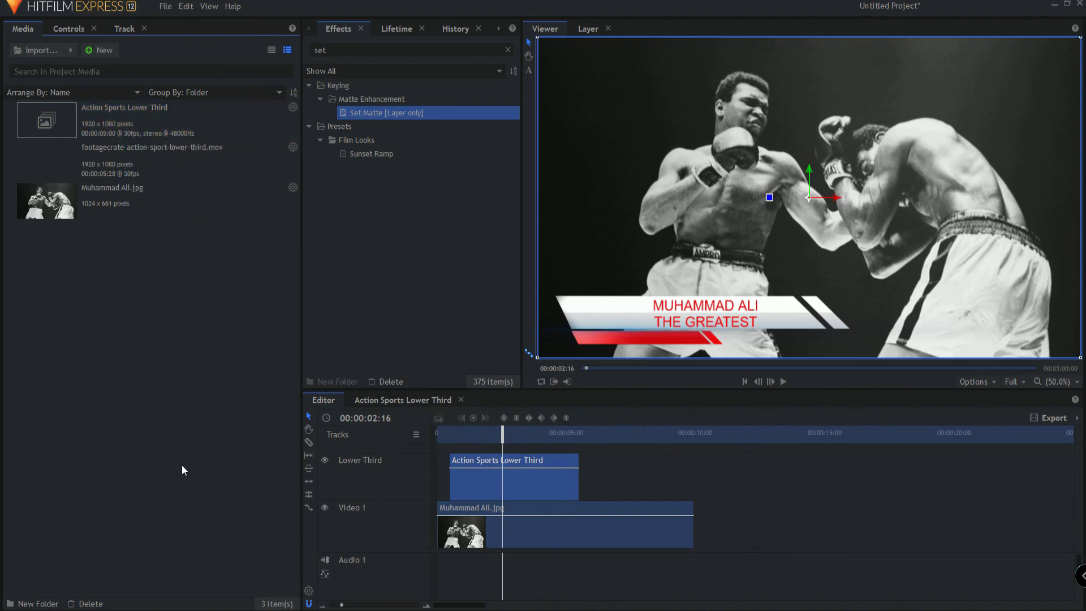
left_click(71, 50)
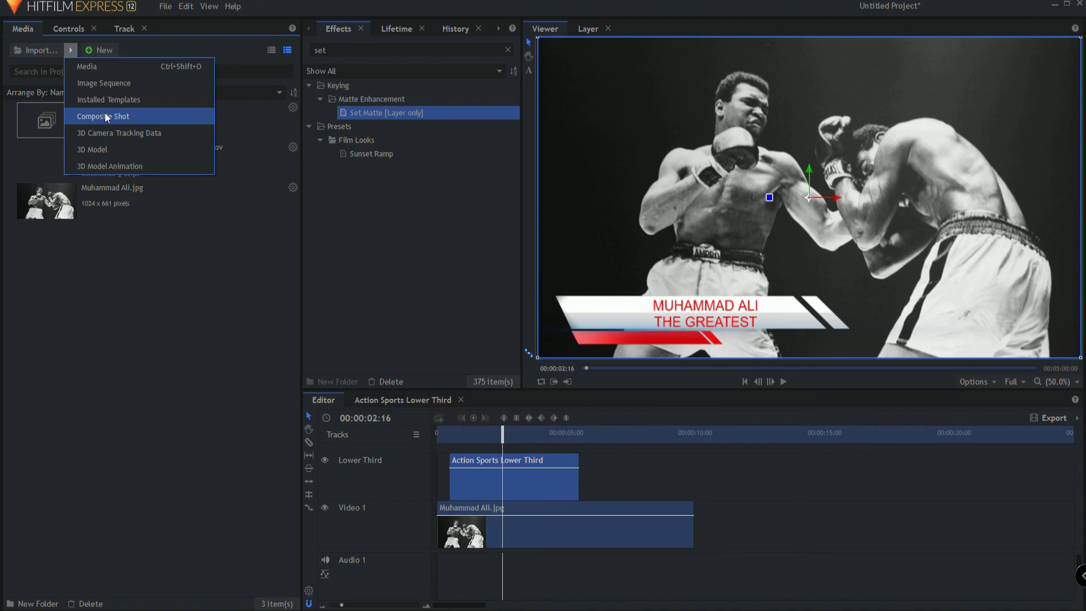
left_click(137, 290)
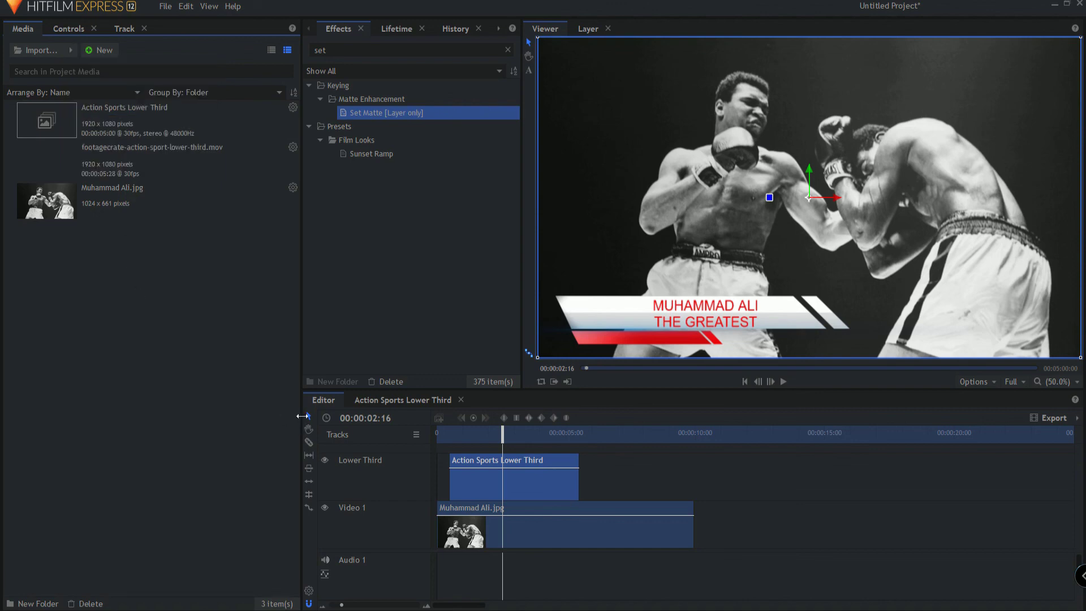